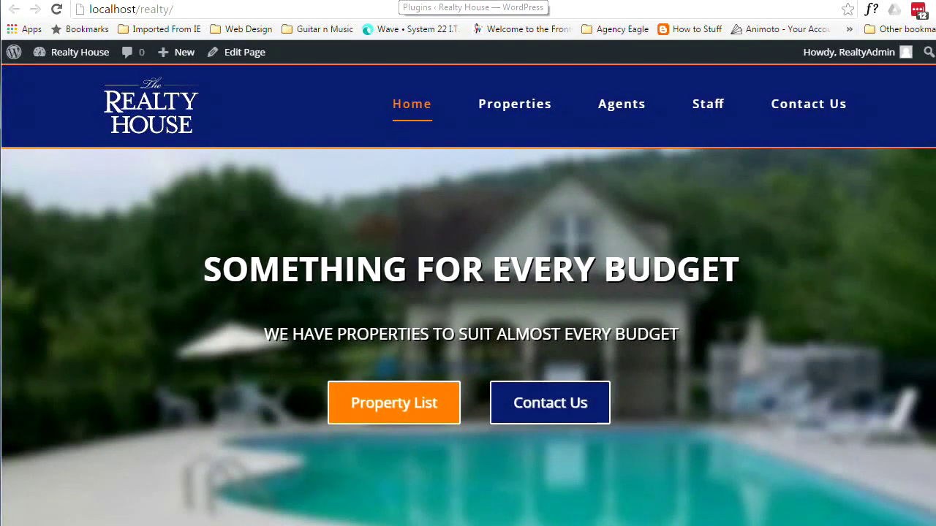
- Switch from the Realty House home page to the WordPress plugins admin page
left_click(453, 0)
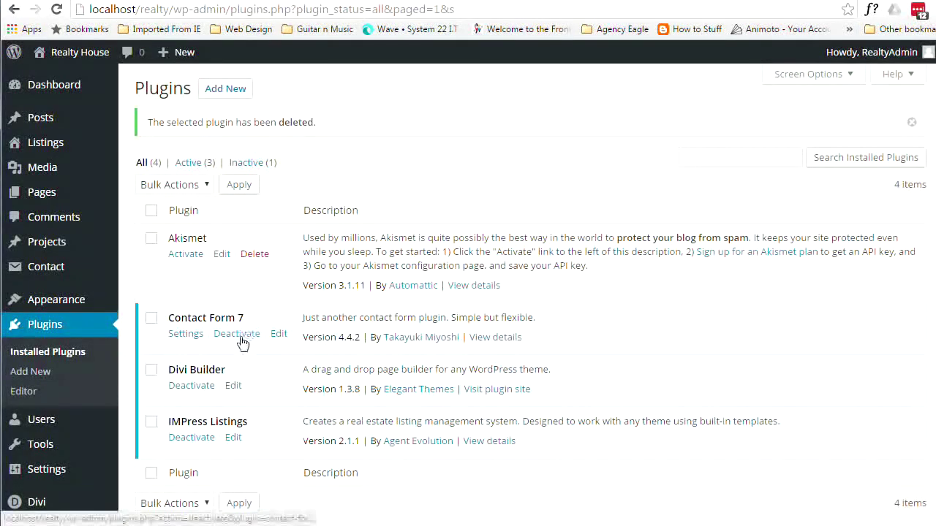
- Search the plugin directory for 'duplicator', then install and activate Duplicator 1.1.14
left_click(232, 95)
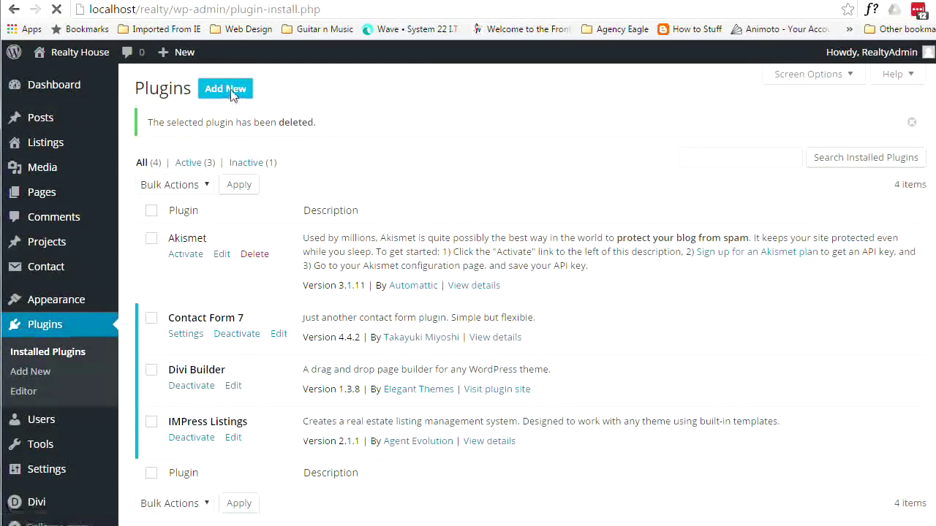
left_click(720, 134)
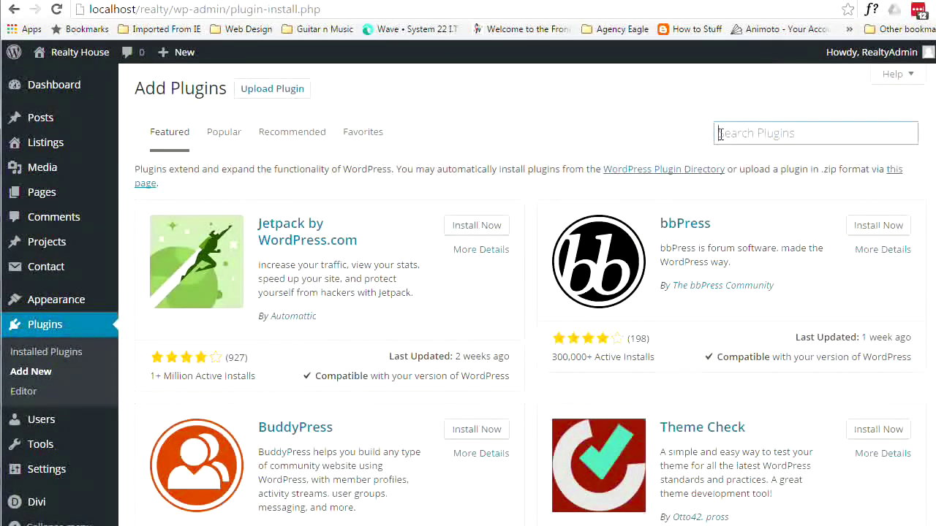
type("du")
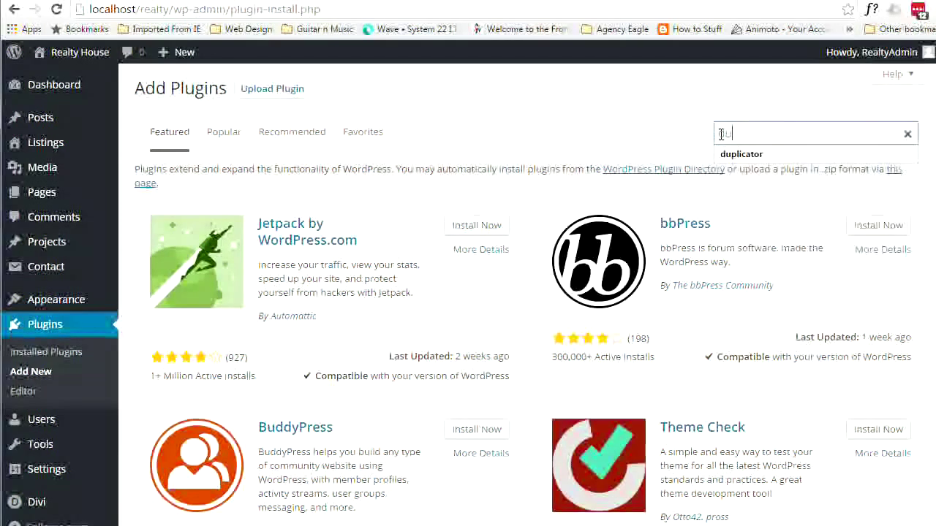
type("plicat")
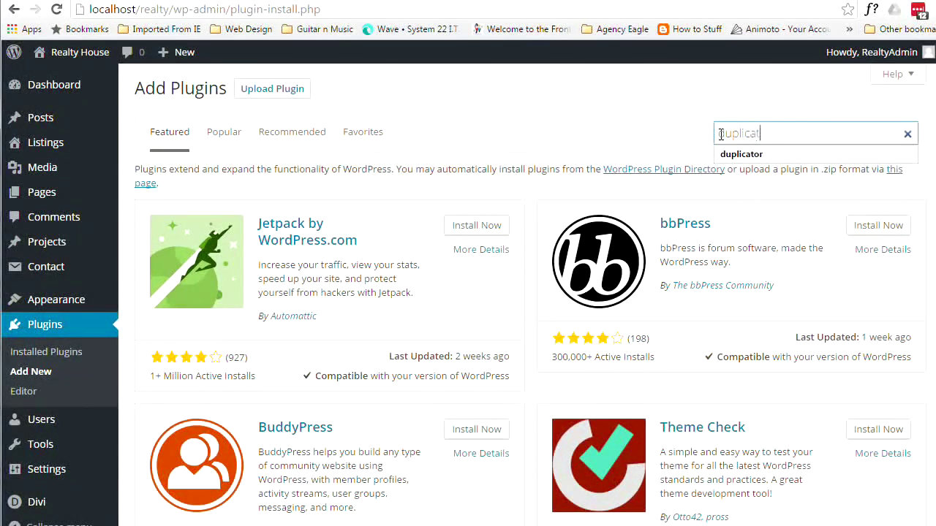
type("or")
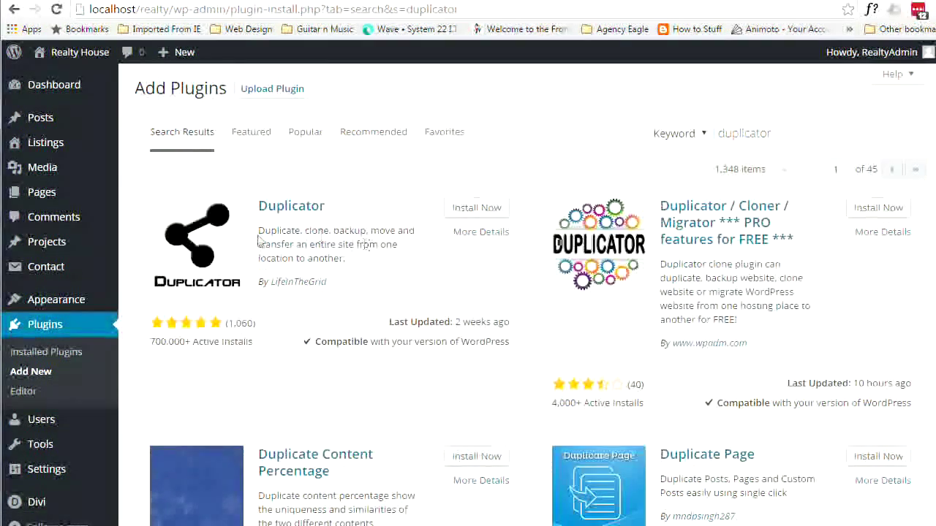
left_click(482, 212)
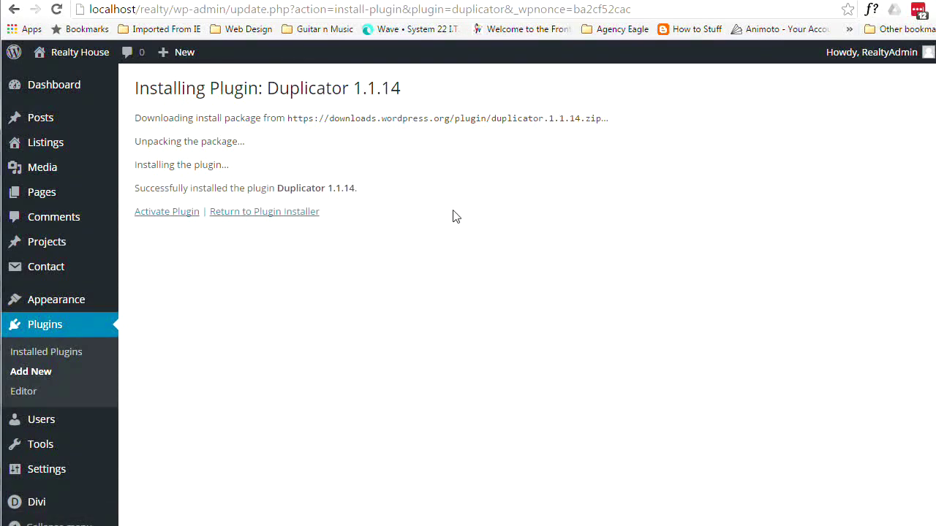
left_click(167, 212)
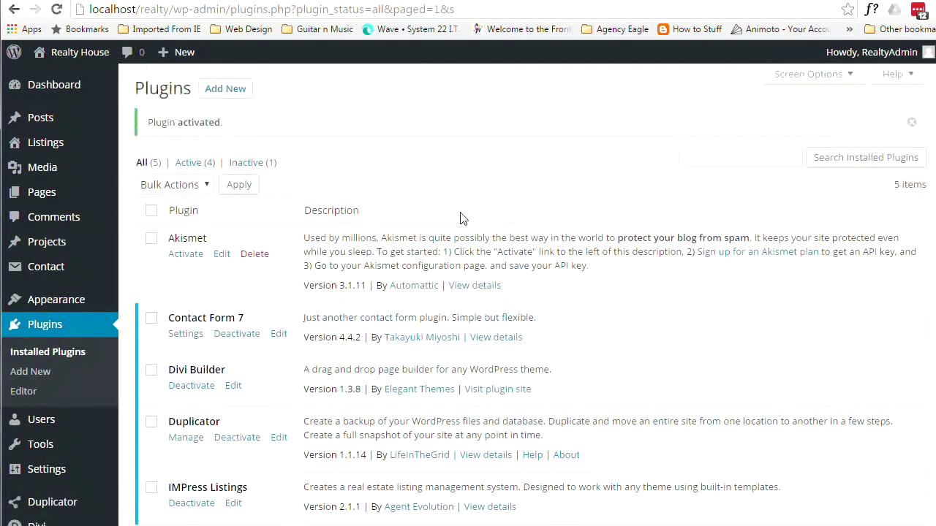
- Open Duplicator's empty Packages list, then its Help page
scroll(236, 261, "down", 3)
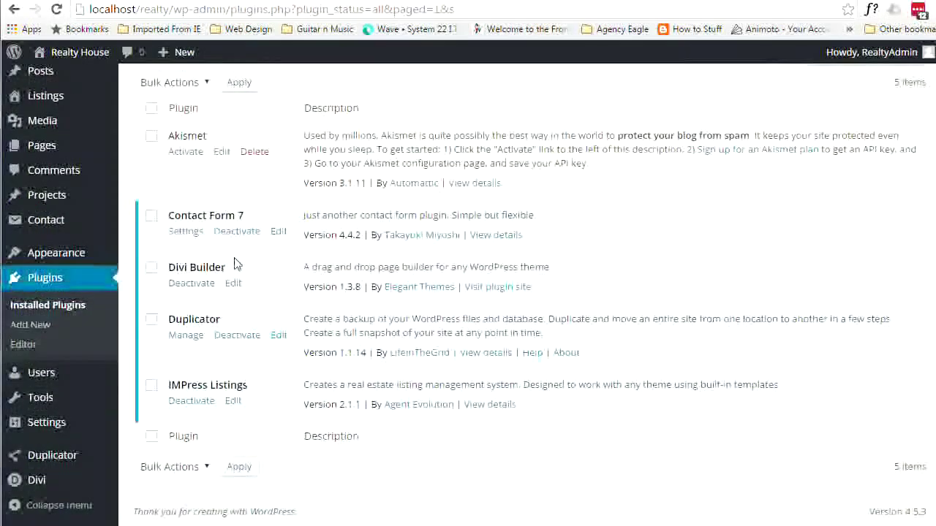
left_click(191, 340)
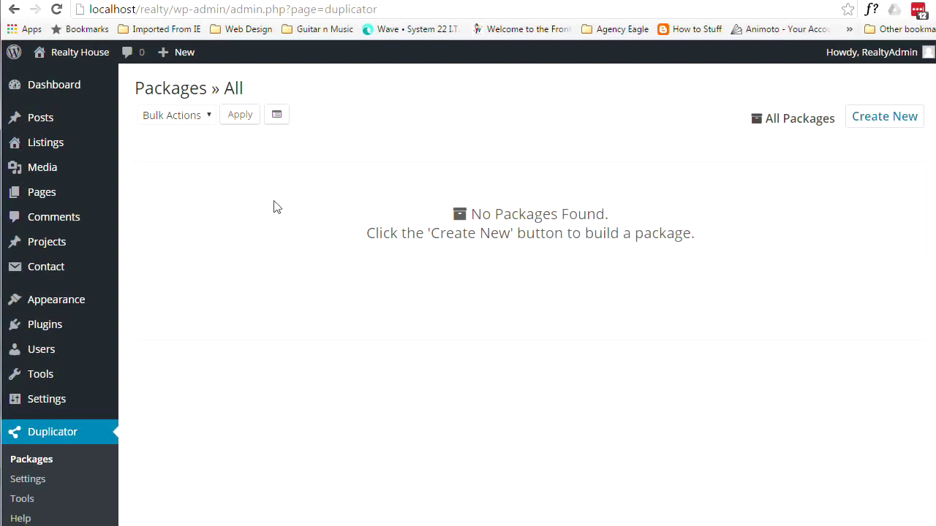
scroll(219, 264, "down", 1)
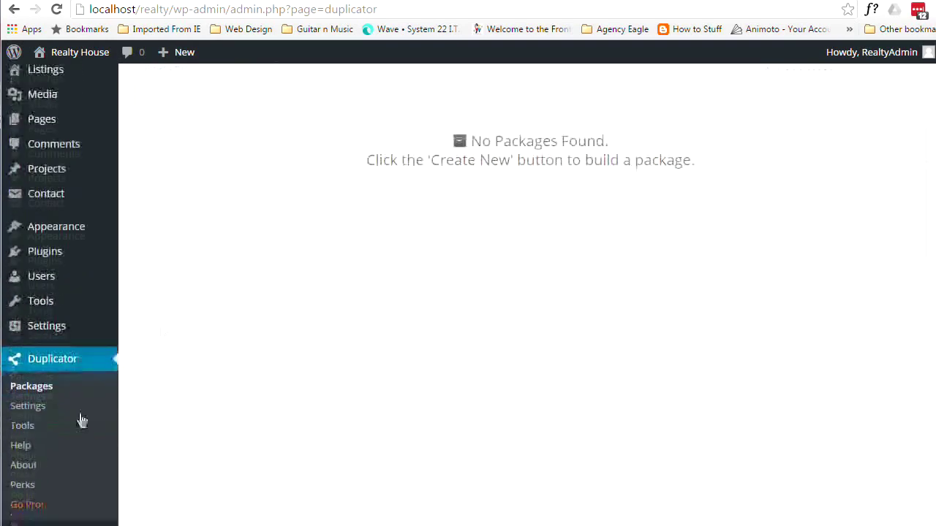
left_click(18, 453)
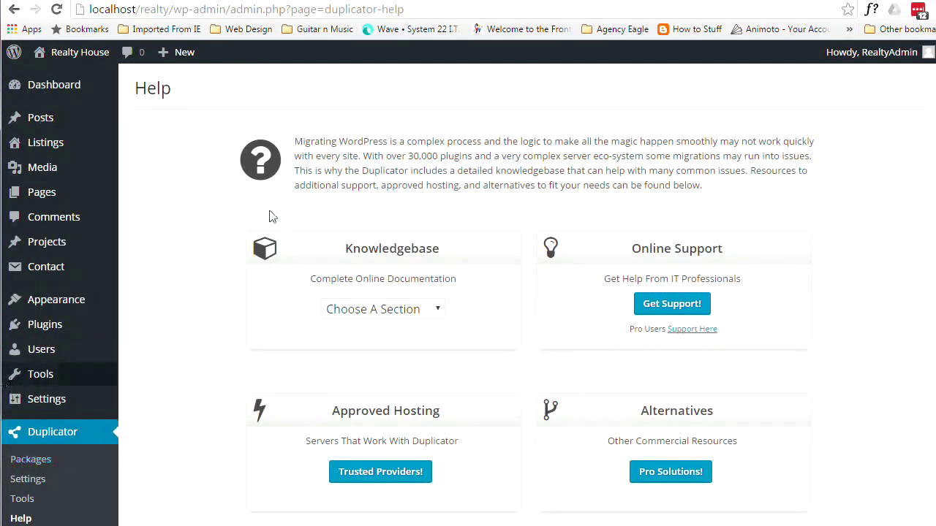
- Pick Quick Start from the Help knowledgebase list, read the online guide, and close it
left_click(441, 310)
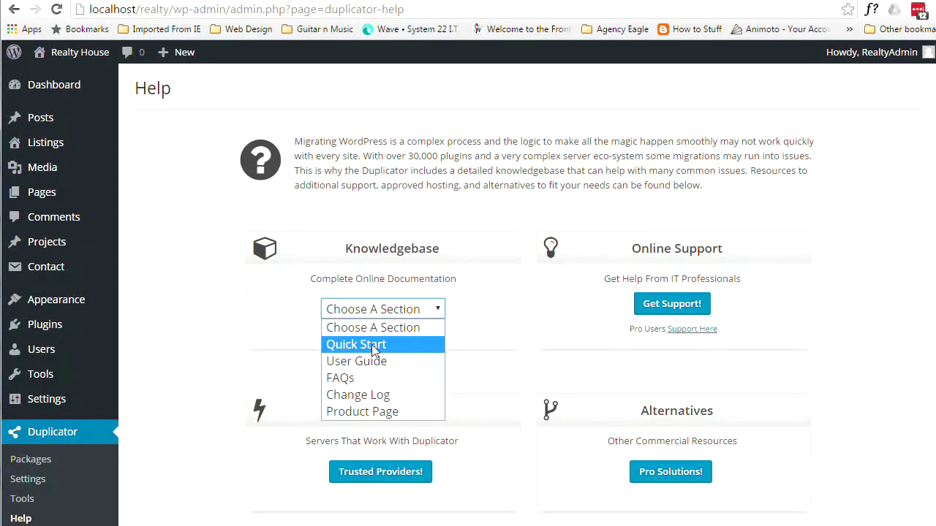
left_click(374, 345)
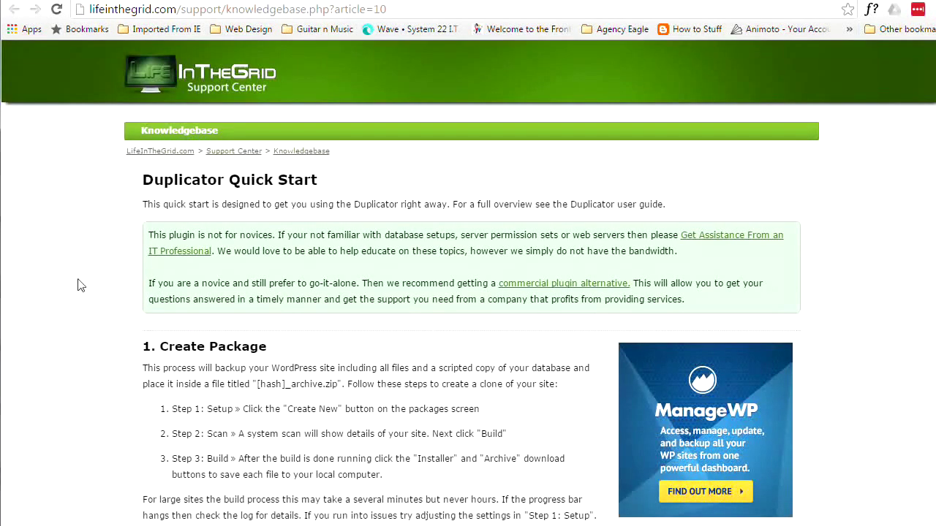
scroll(80, 285, "down", 6)
scroll(81, 289, "down", 2)
scroll(79, 293, "up", 4)
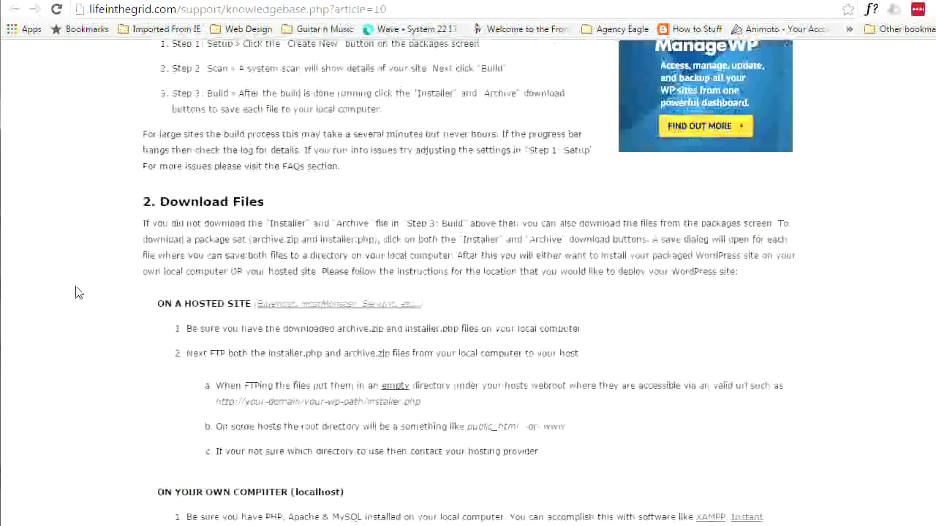
scroll(78, 292, "up", 2)
key("ctrl+w")
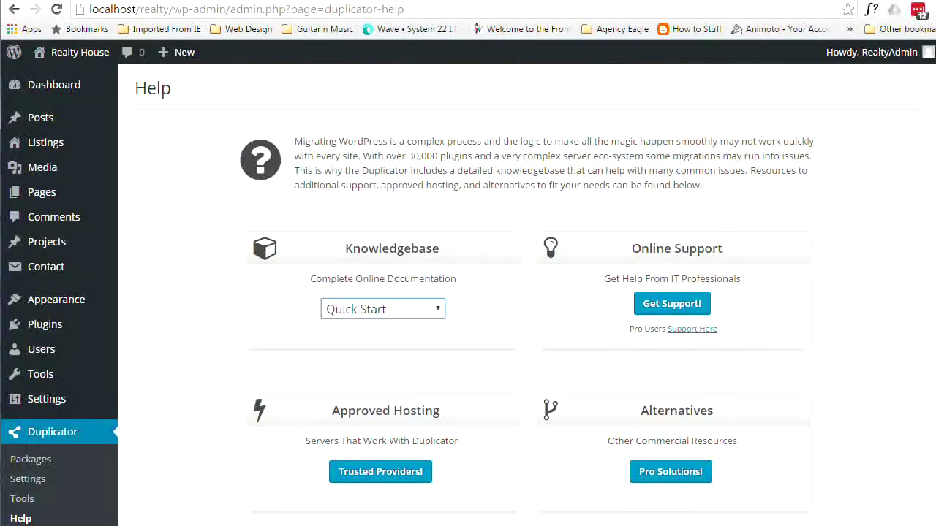
- Create a new package under the default name 20160721_realtyhouse and run its system scan
left_click(43, 434)
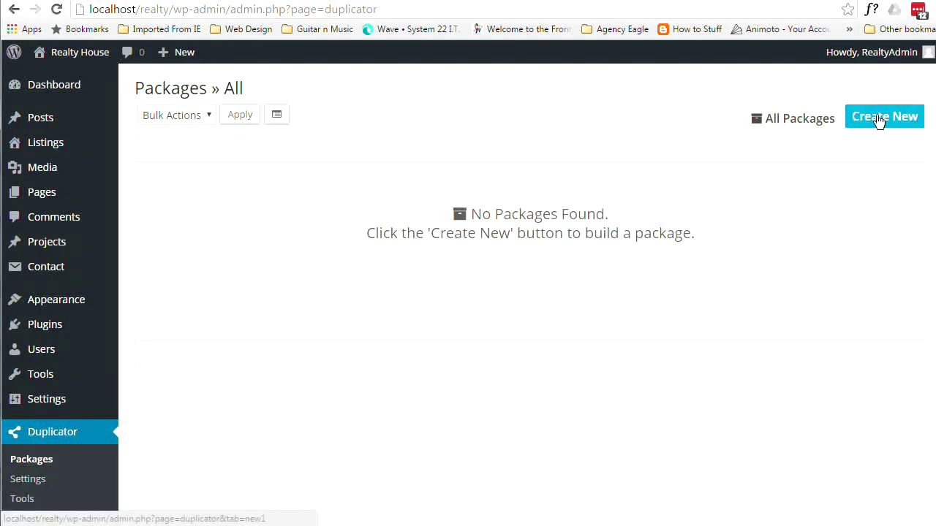
left_click(881, 123)
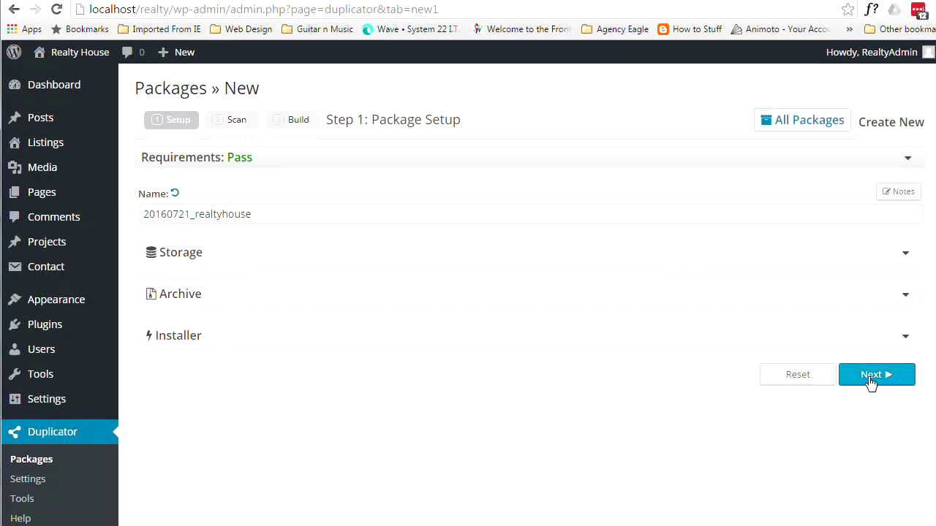
left_click(870, 378)
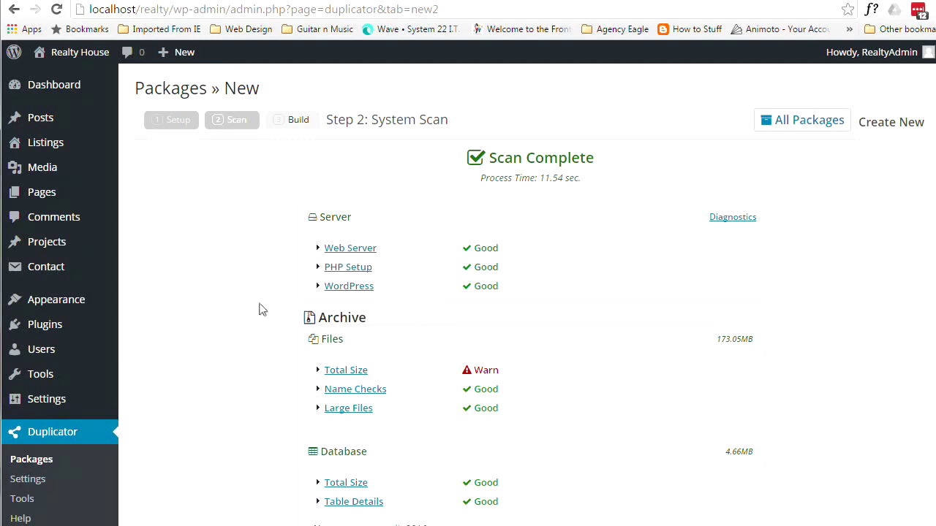
- Review the 173.05MB Total Size warning, acknowledge it, and build the package
scroll(264, 302, "down", 2)
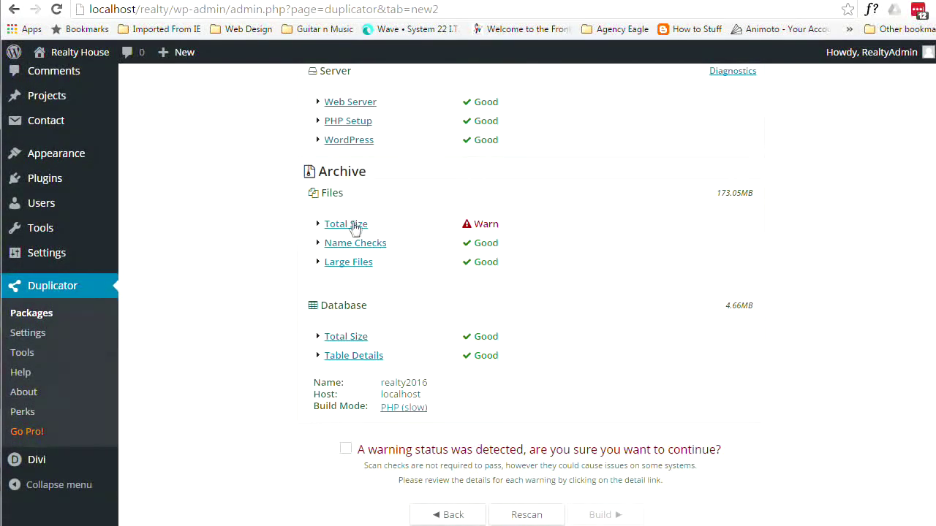
left_click(349, 230)
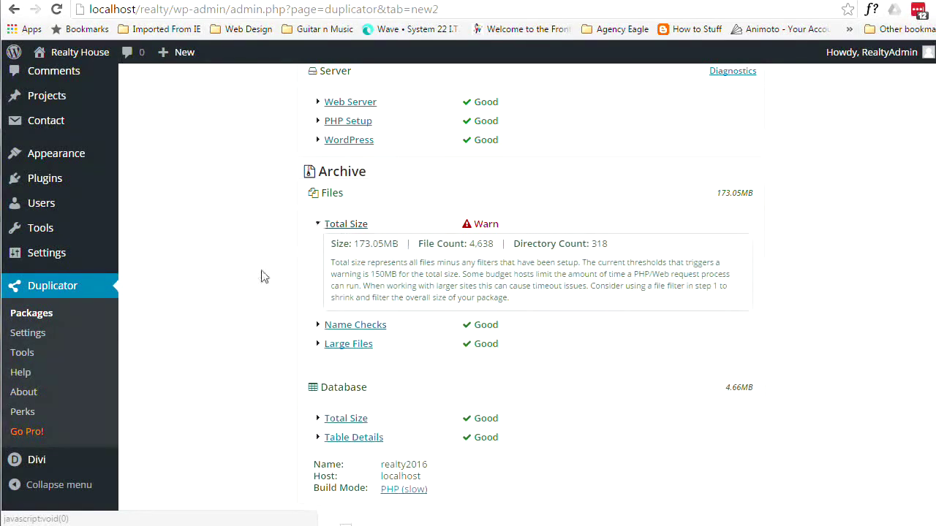
scroll(601, 362, "down", 1)
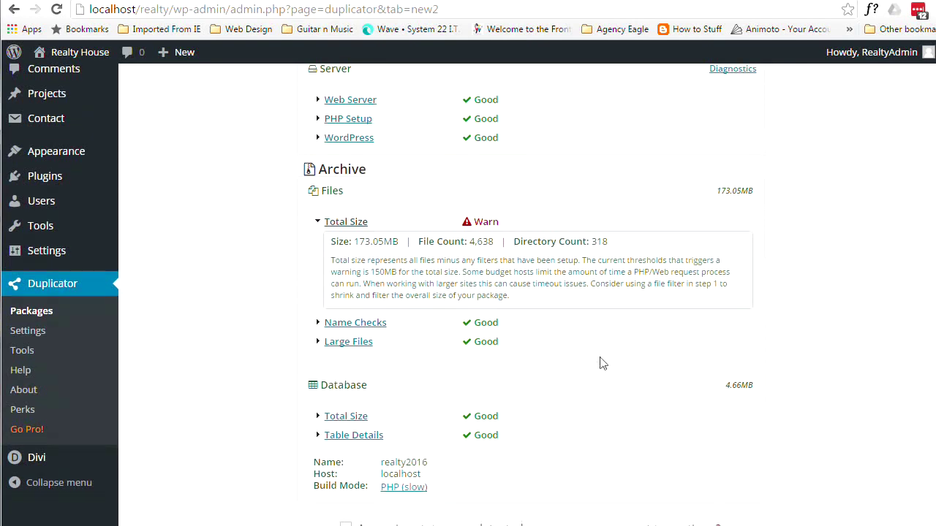
scroll(618, 365, "down", 3)
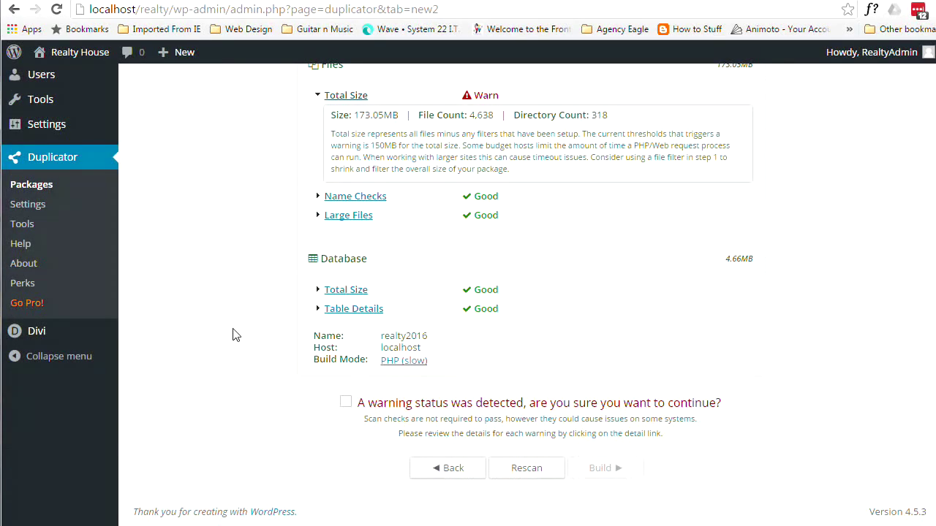
left_click(345, 404)
left_click(607, 476)
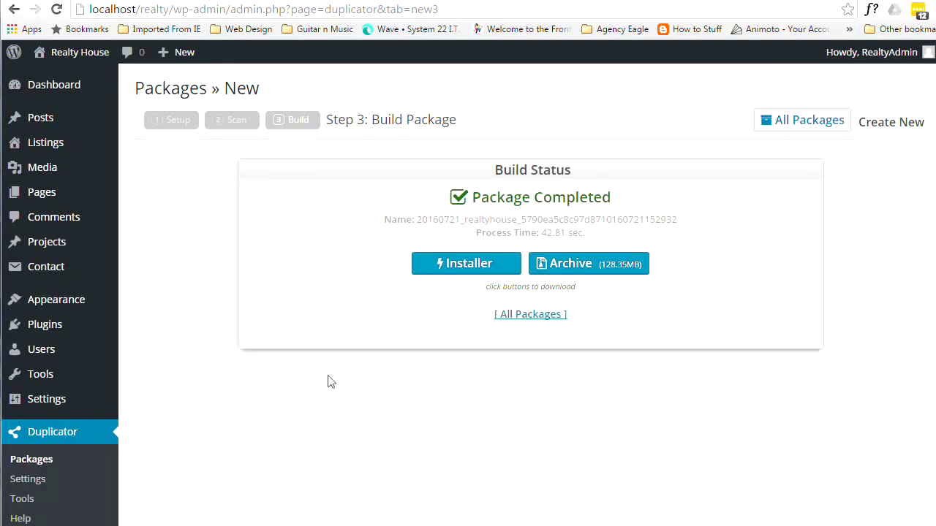
- Select the 20160721_realtyhouse package in the list and download its installer.php
left_click(524, 317)
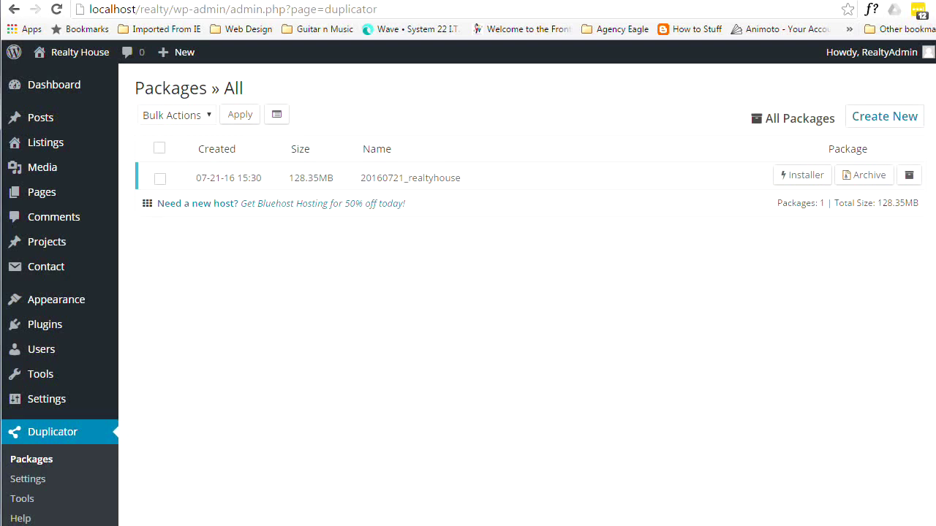
left_click(160, 178)
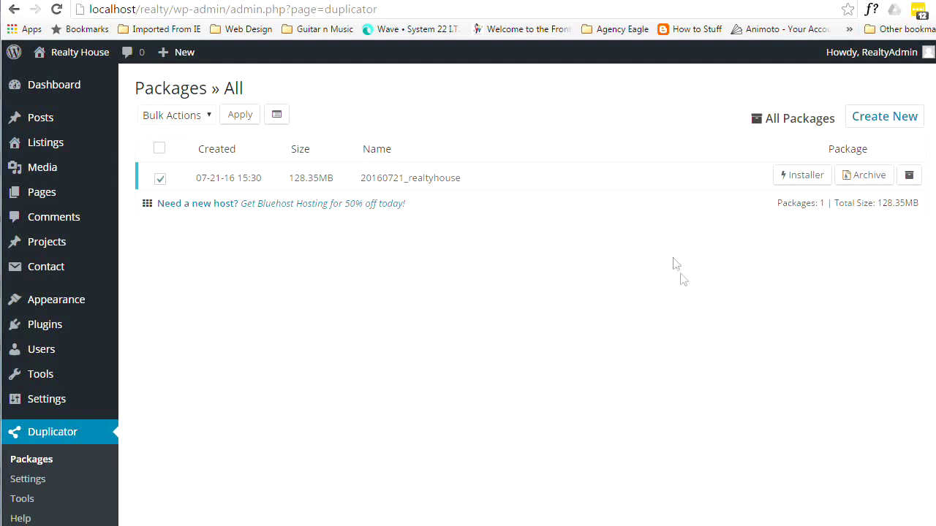
left_click(807, 181)
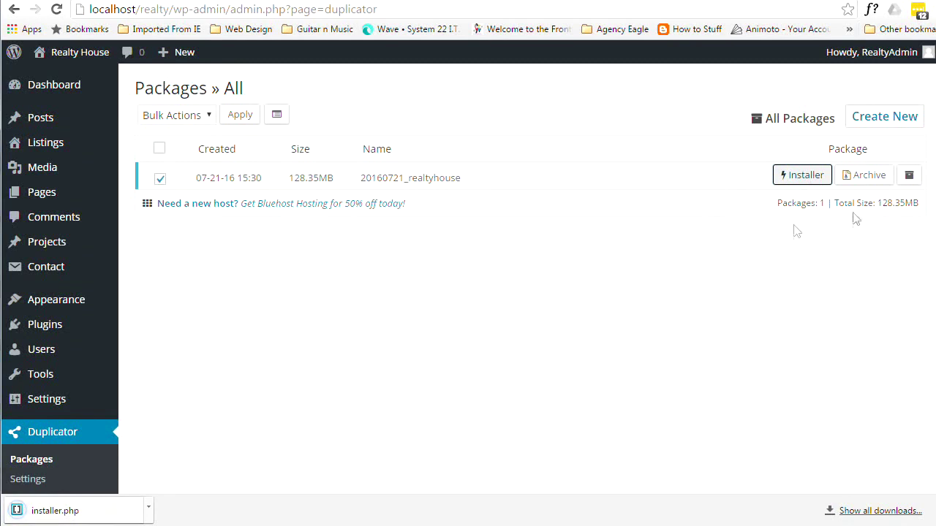
- Download the package's 128.35MB zip archive
left_click(874, 178)
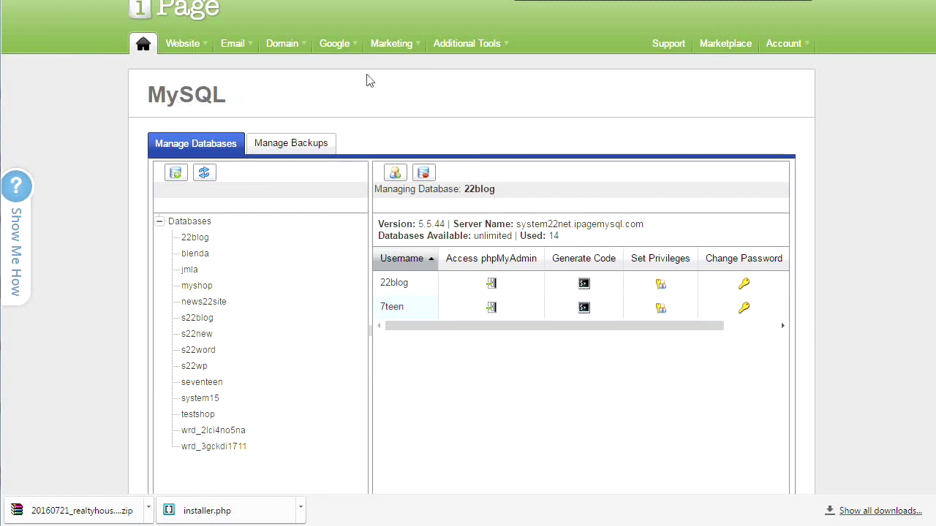
- Go to the iPage MySQL Database page and enter realty123 as the new database name
left_click(143, 43)
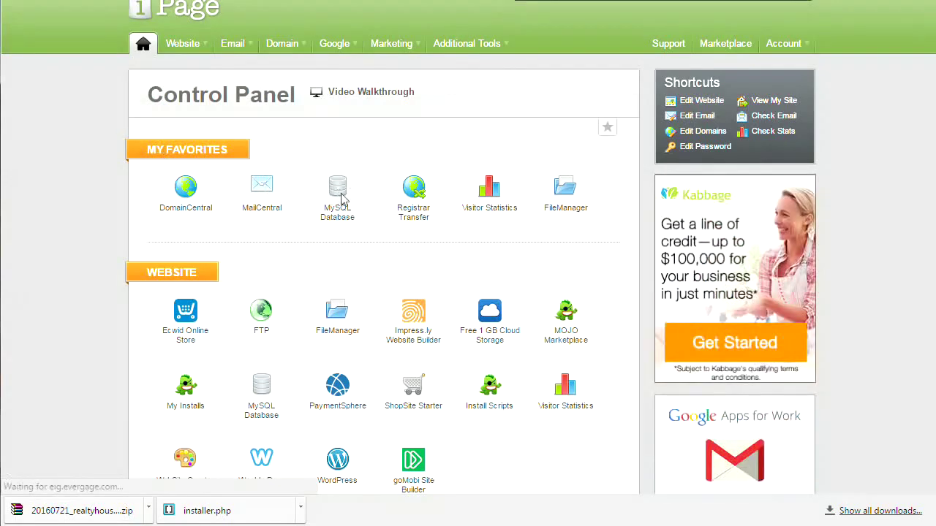
scroll(253, 290, "down", 2)
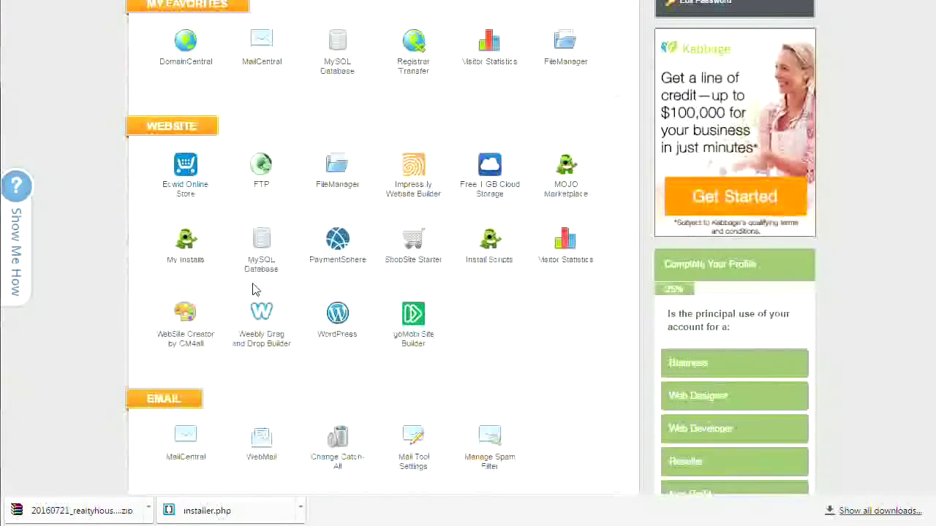
scroll(252, 290, "down", 1)
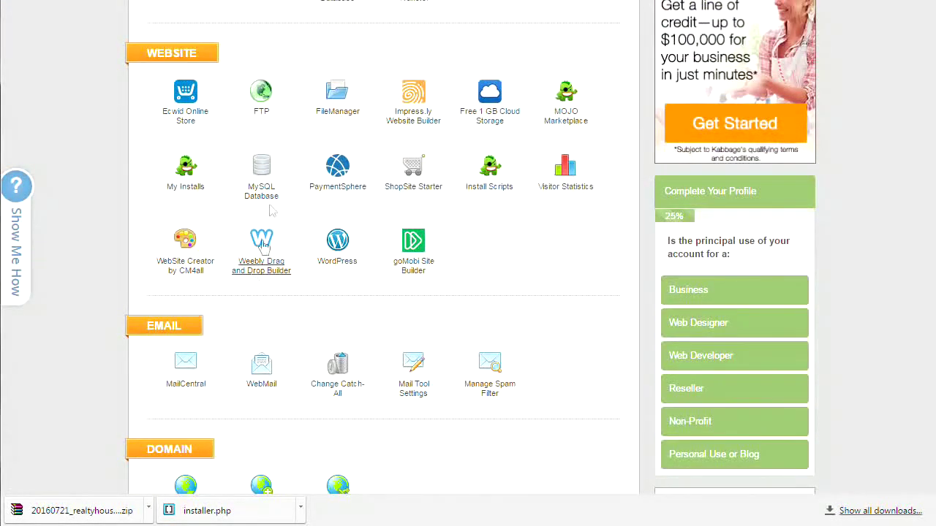
left_click(264, 171)
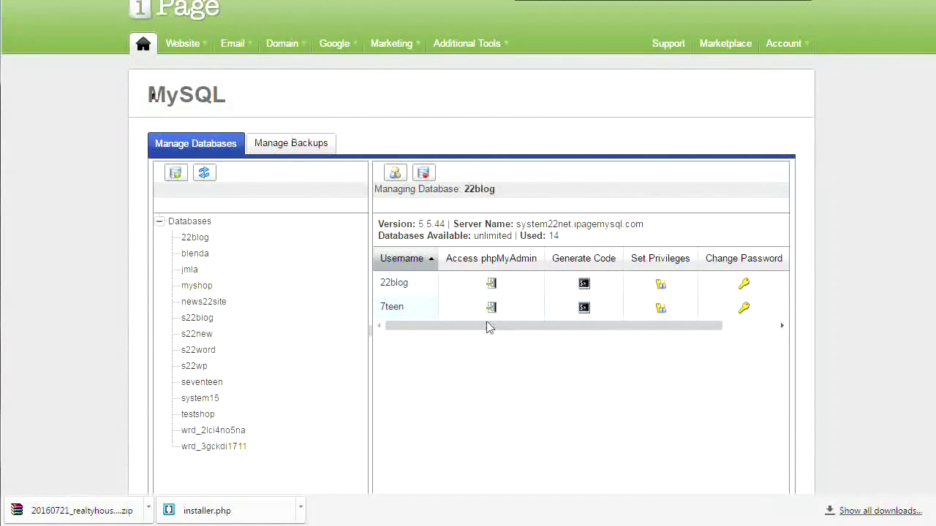
left_click(178, 173)
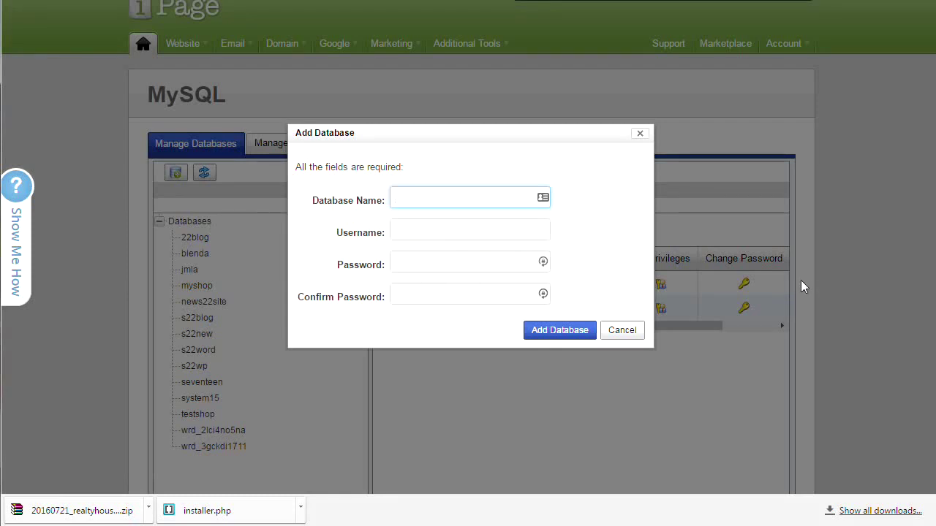
type("Re")
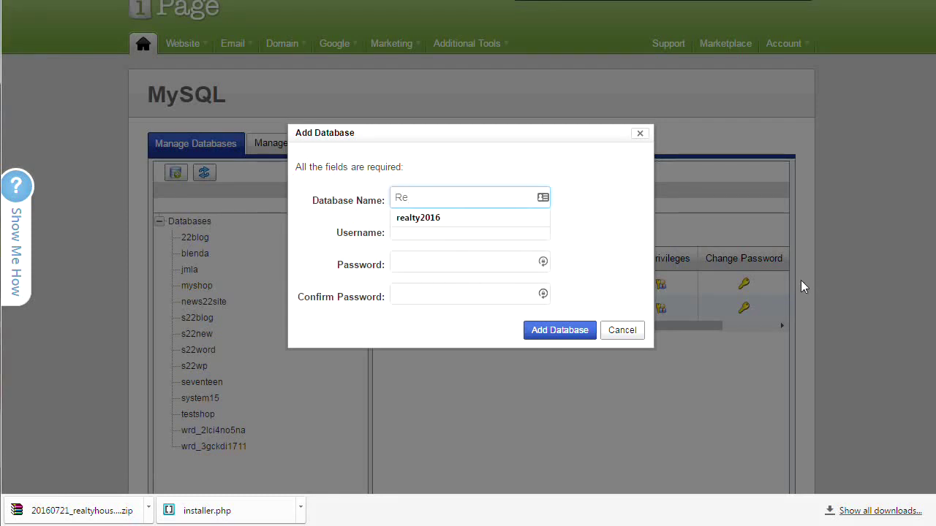
key("BackSpace")
key("BackSpace")
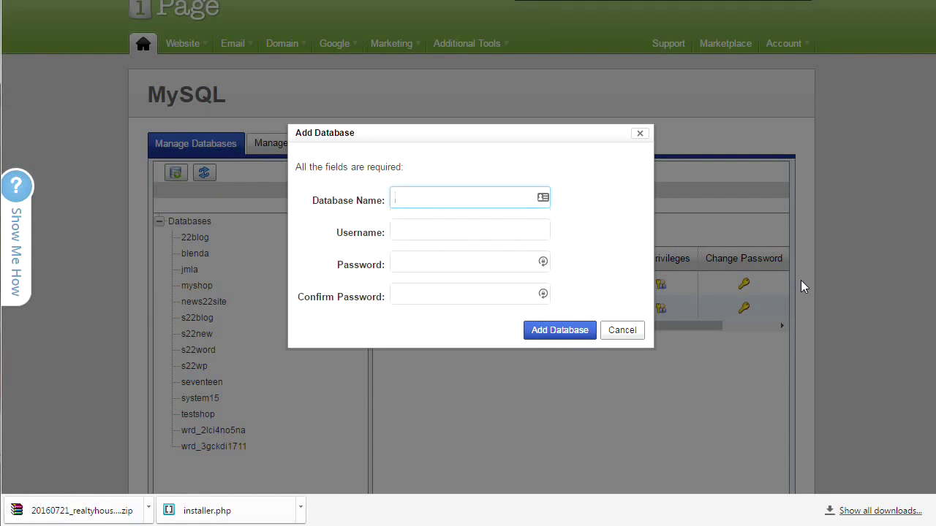
type("real")
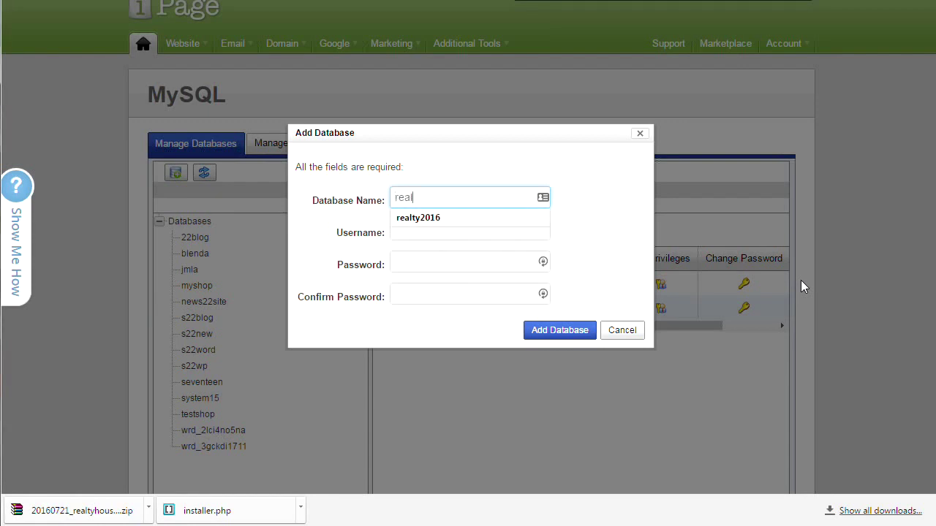
type("ty123")
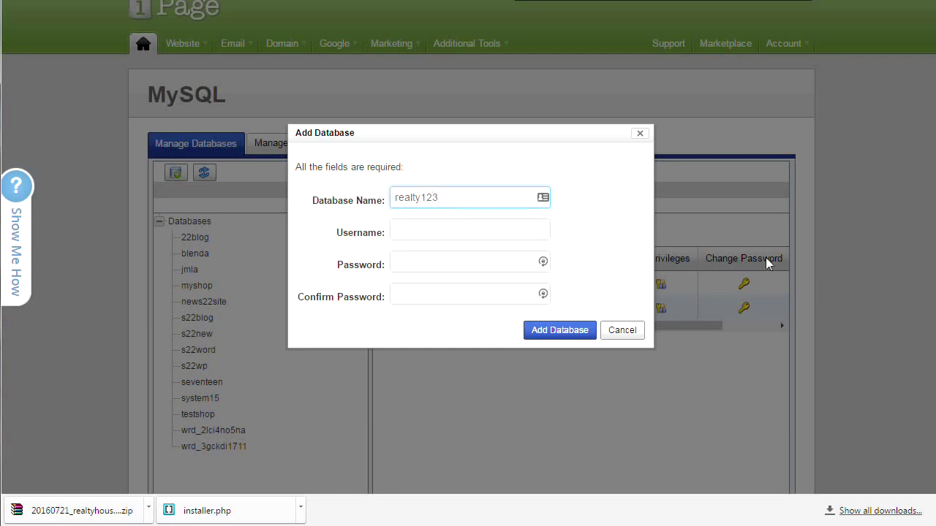
- Enter the realty123 username and a confirmed password, then create the database
left_click(425, 230)
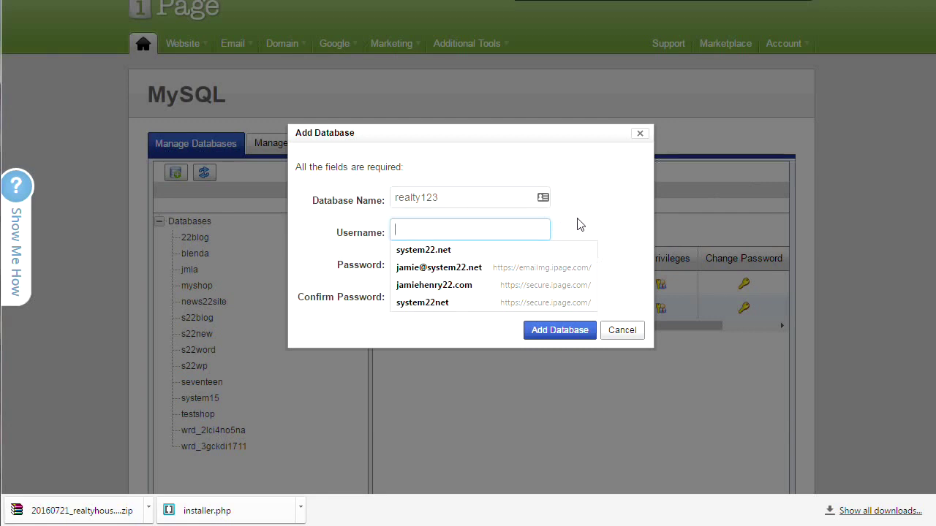
type("realty123")
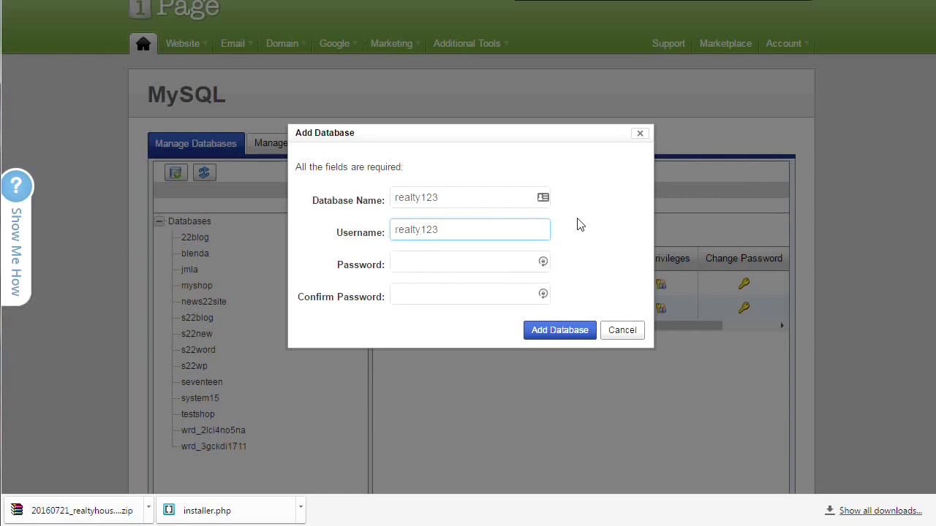
left_click(438, 266)
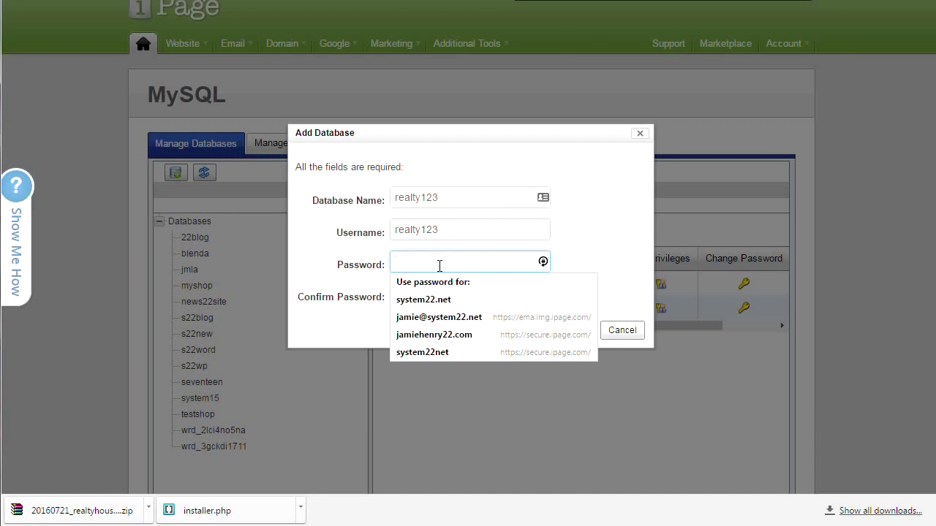
type("***")
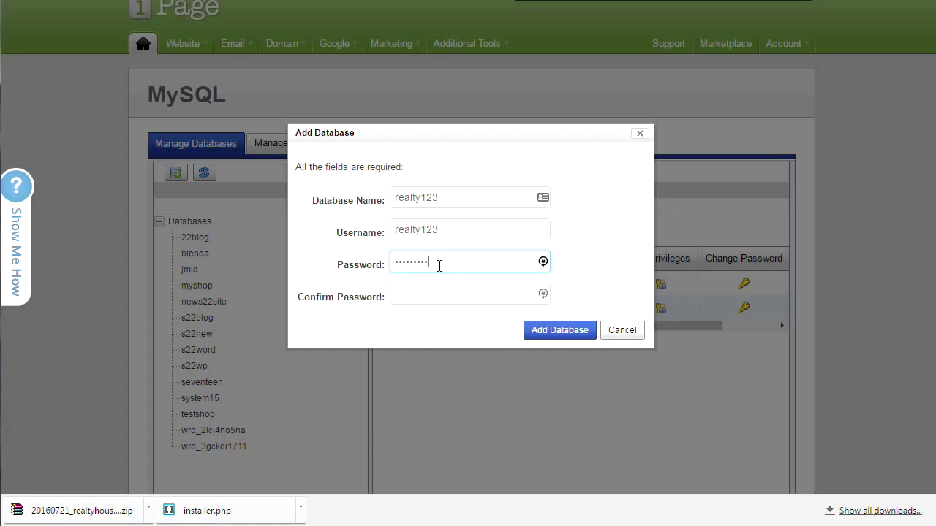
left_click(423, 294)
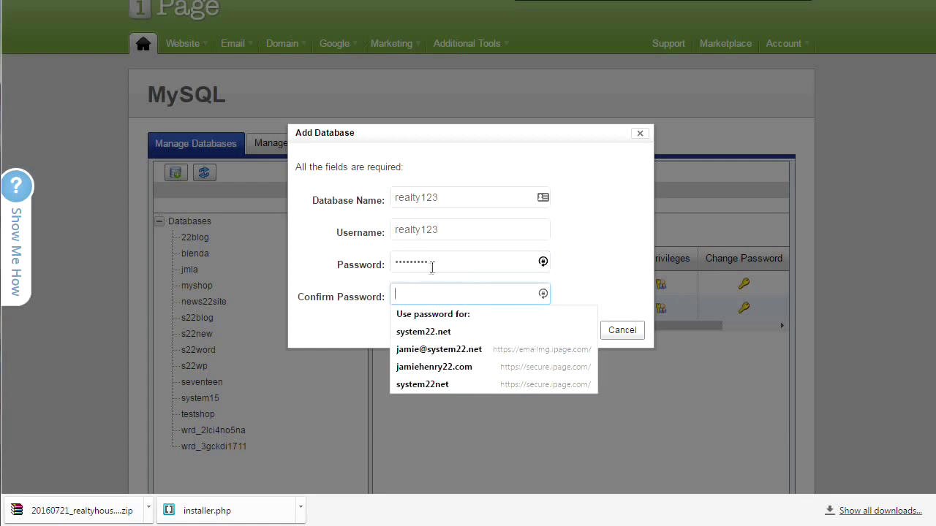
left_click_drag(432, 263, 360, 265)
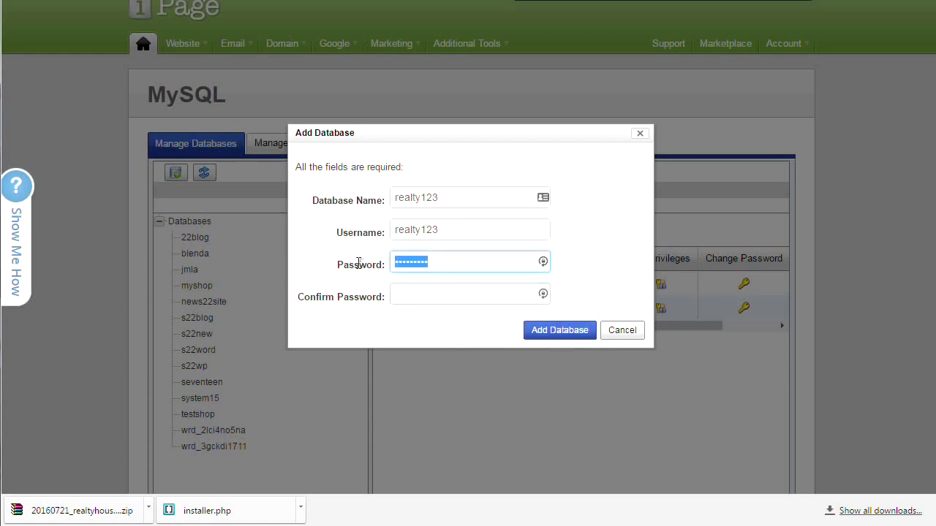
type("•")
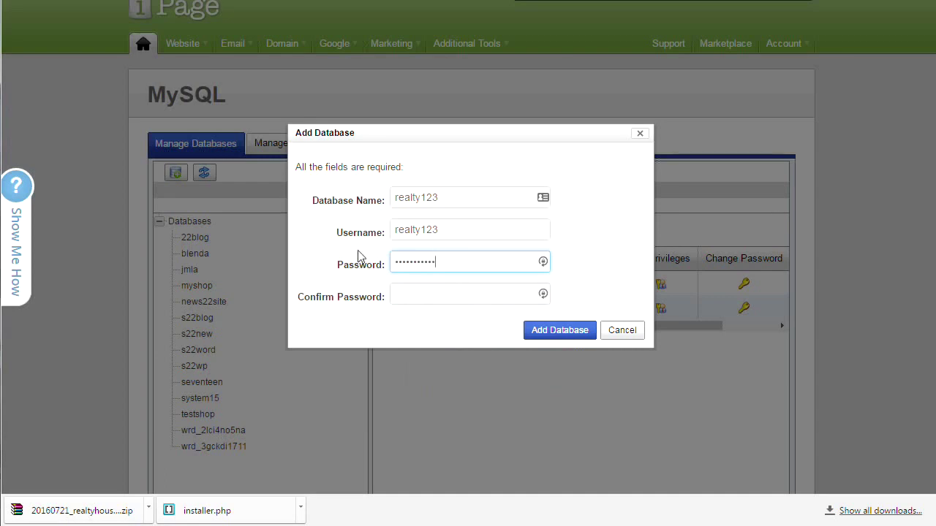
left_click(421, 294)
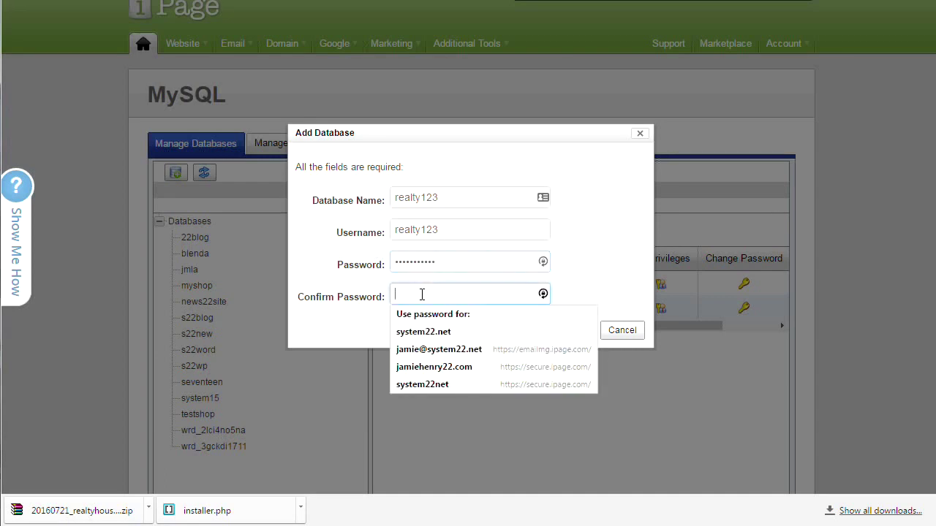
type("••")
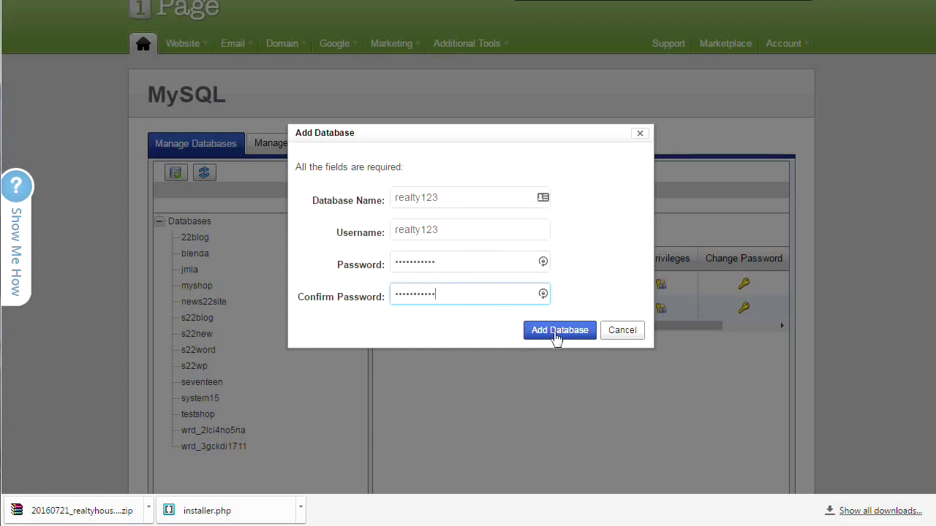
left_click(554, 330)
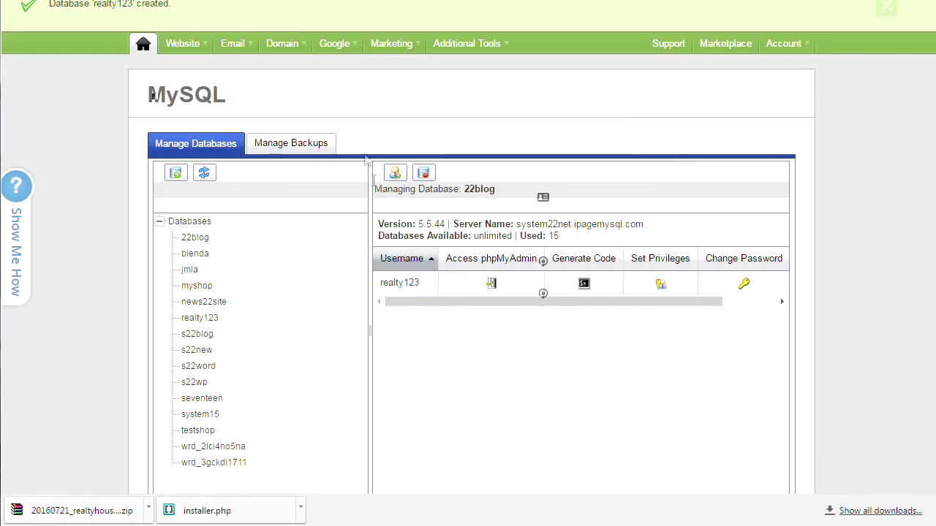
- Add database user realty123 with its password entered and confirmed
left_click(392, 173)
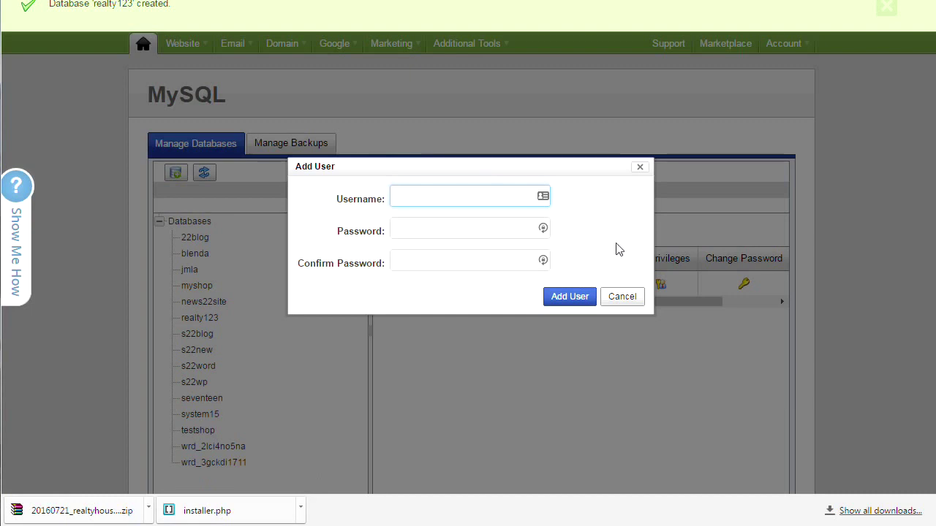
type("realty123")
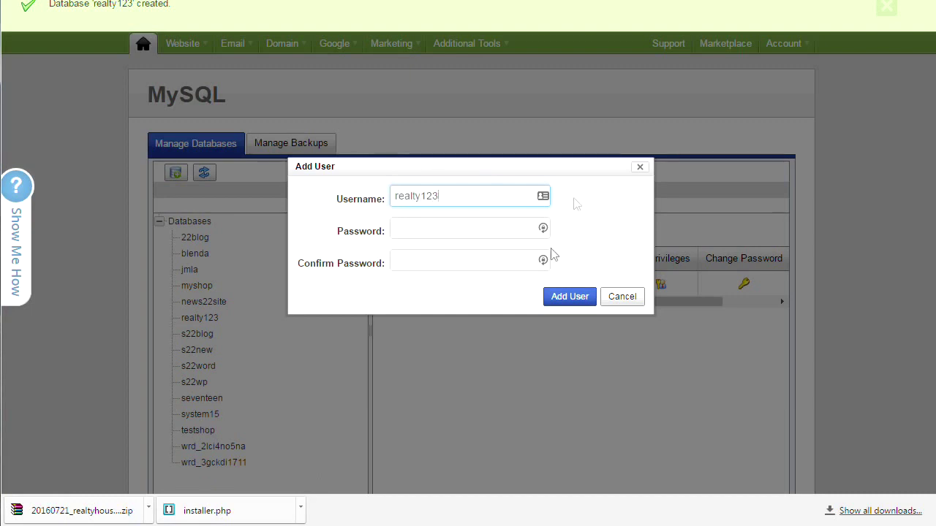
left_click(409, 229)
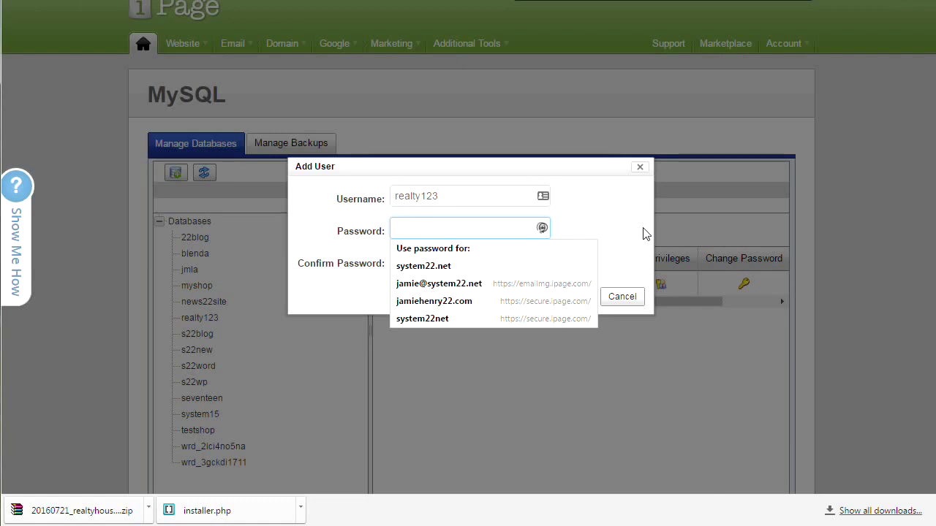
type("••")
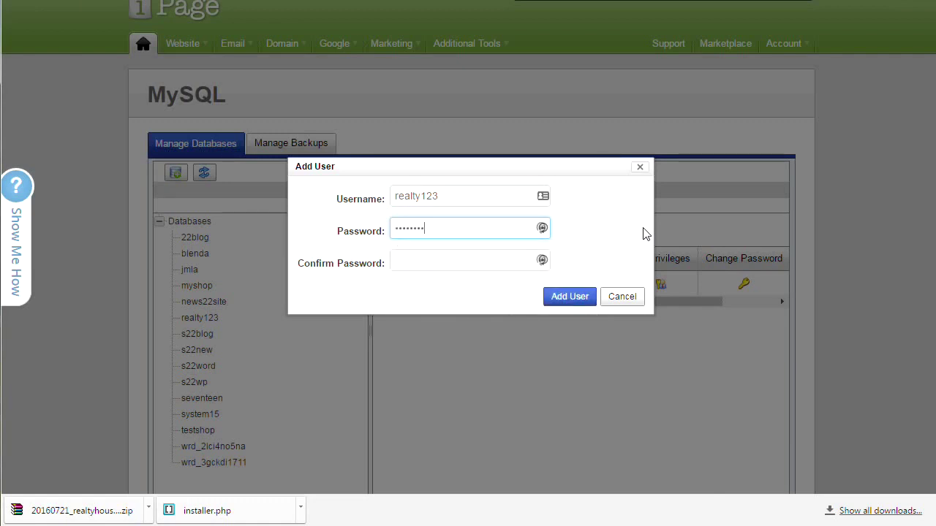
type("•")
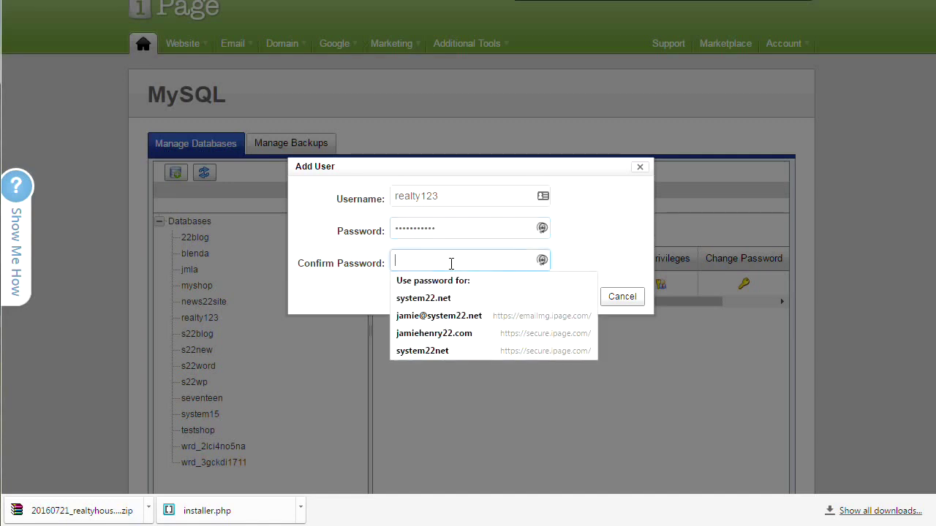
type("•")
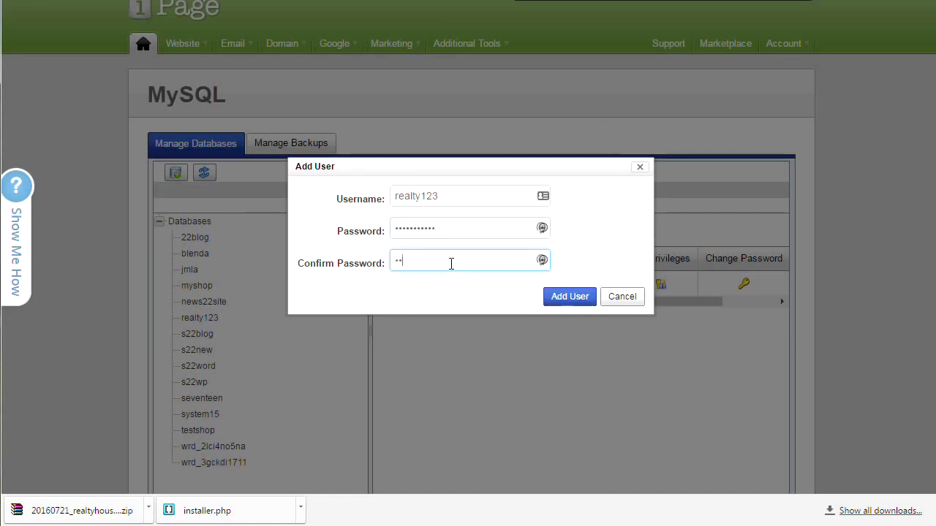
key("BackSpace")
key("BackSpace")
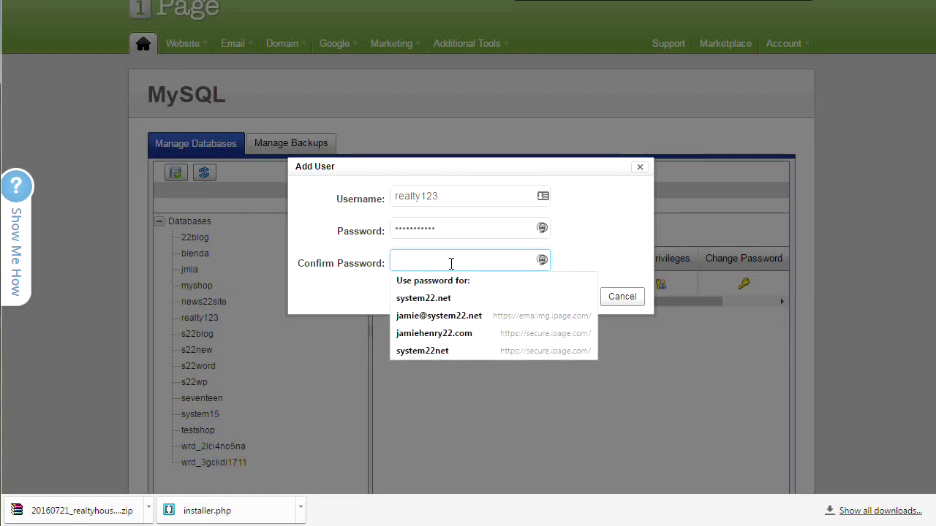
type("•••••••")
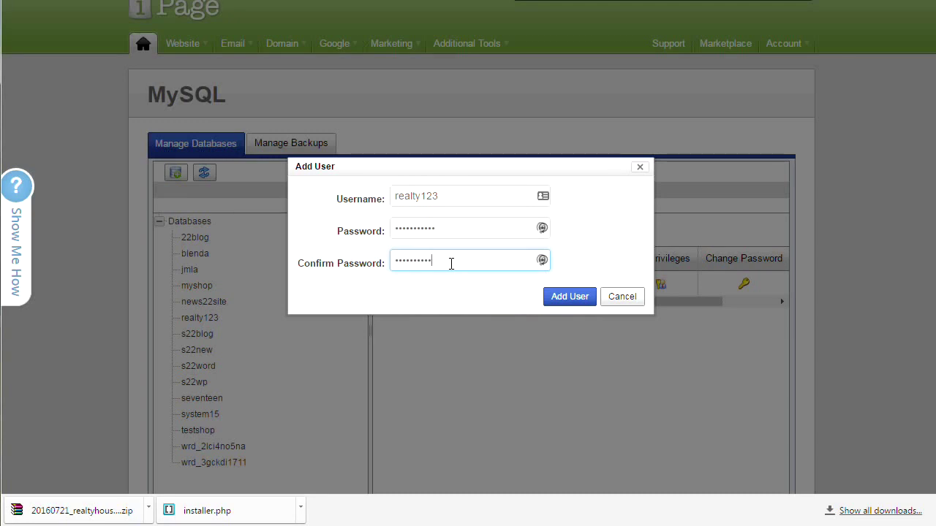
left_click(571, 301)
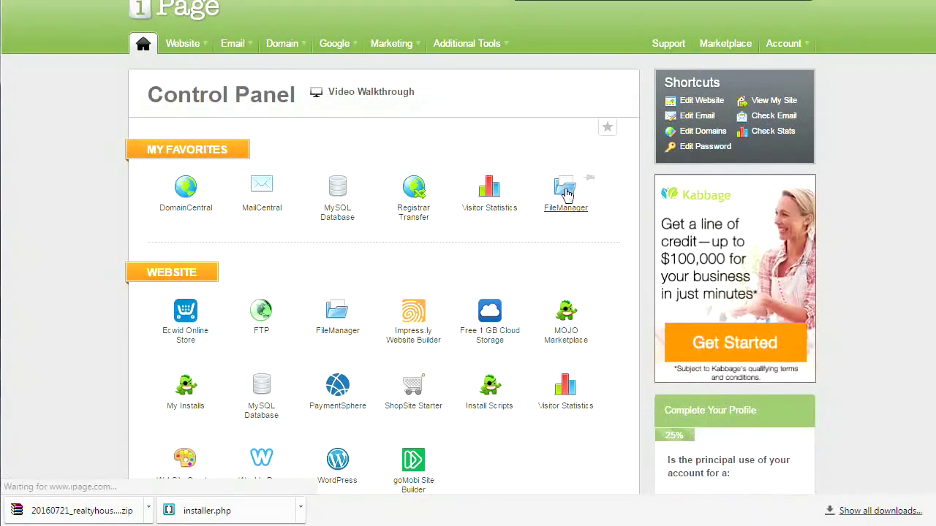
- Create a folder named 'realty' at the hosting root in iPage's File Manager, then bring up the Realty House site
left_click(565, 191)
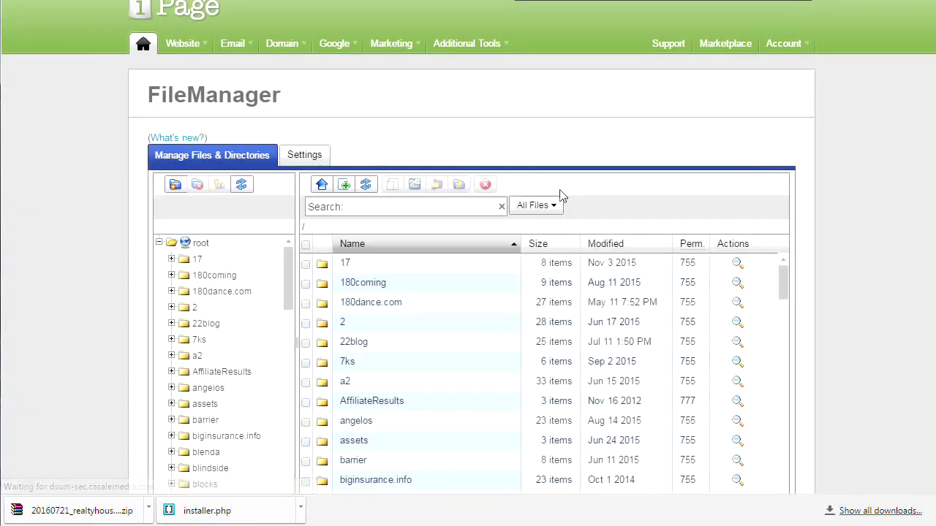
left_click(175, 186)
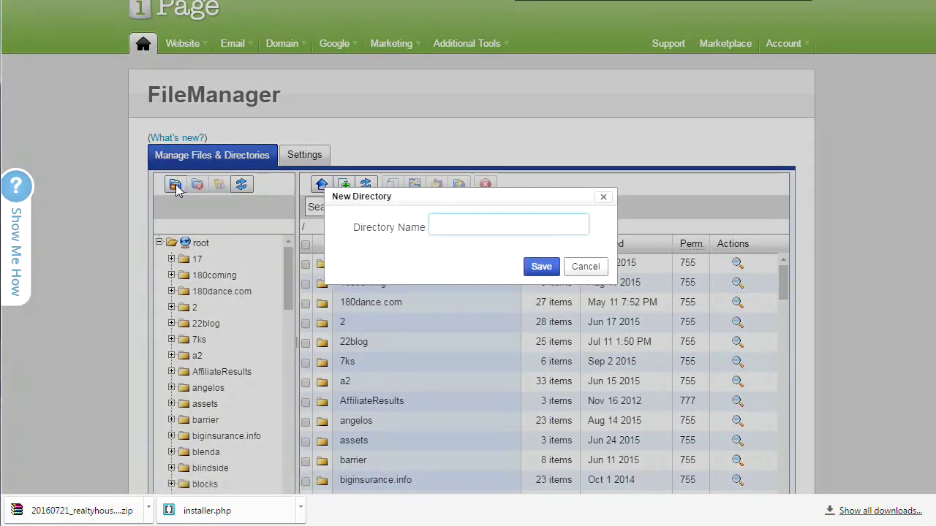
type("realty")
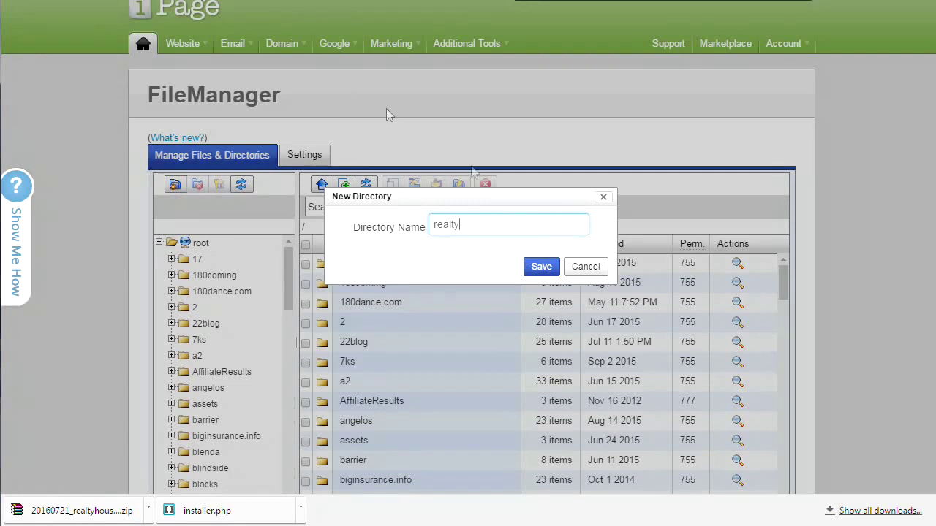
left_click(541, 268)
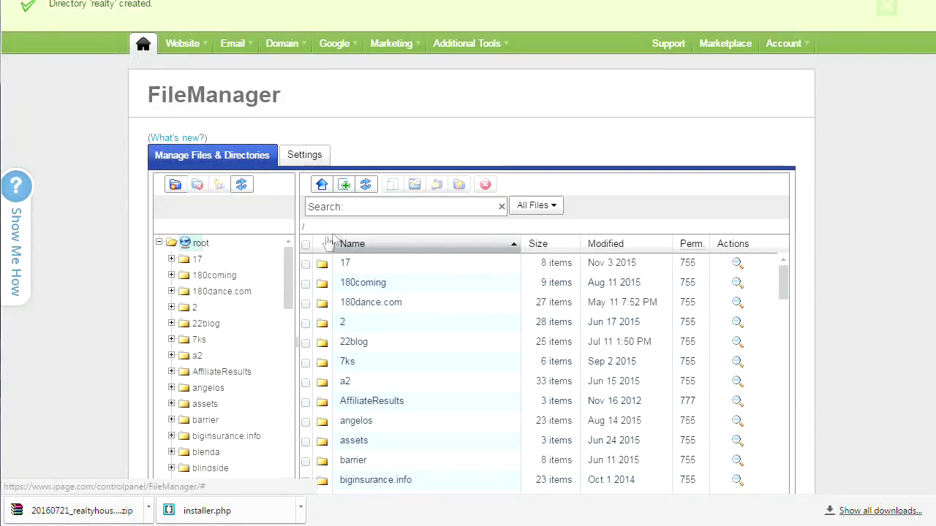
left_click_drag(287, 301, 287, 477)
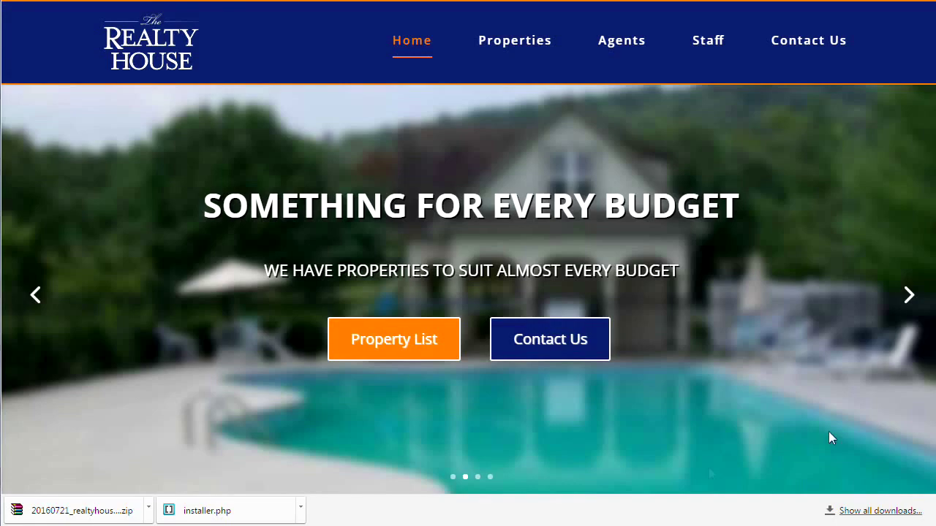
- Reconnect FileZilla to the saved s22 site and open the empty remote realty folder
left_click(190, 518)
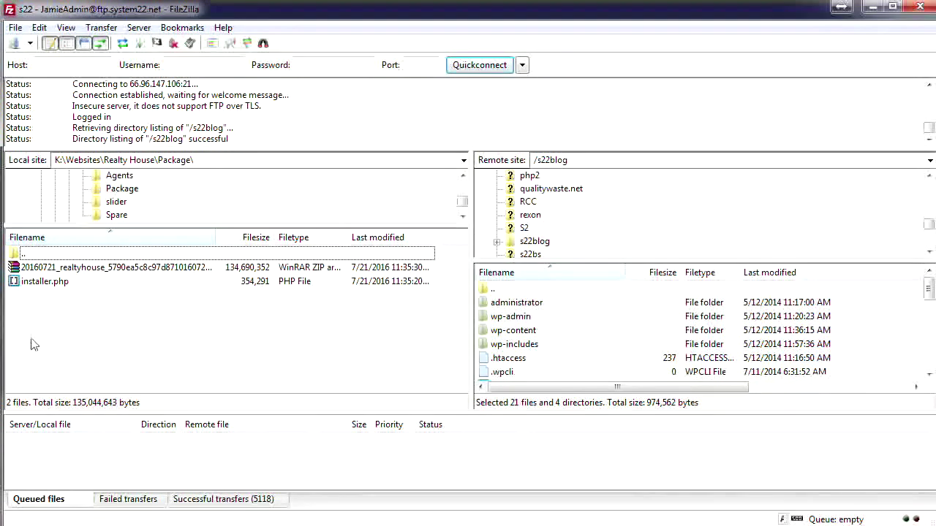
left_click(14, 29)
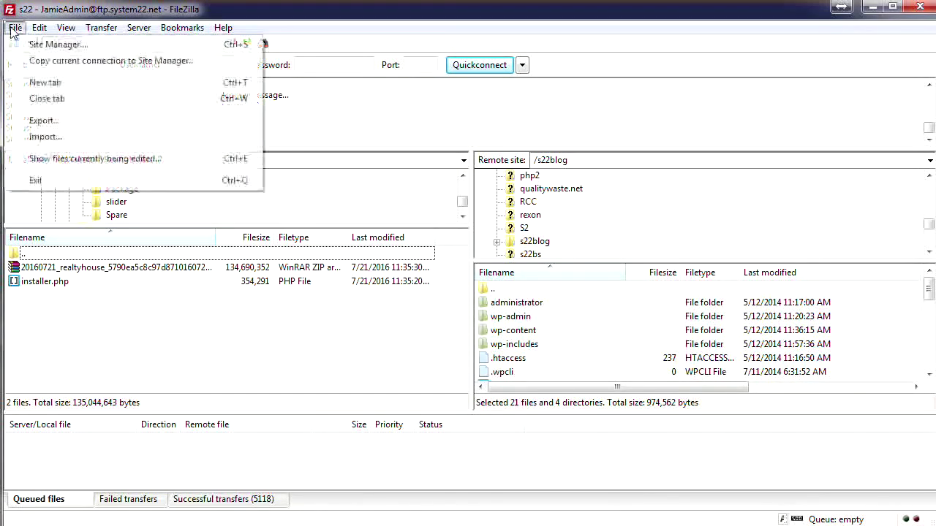
left_click(58, 44)
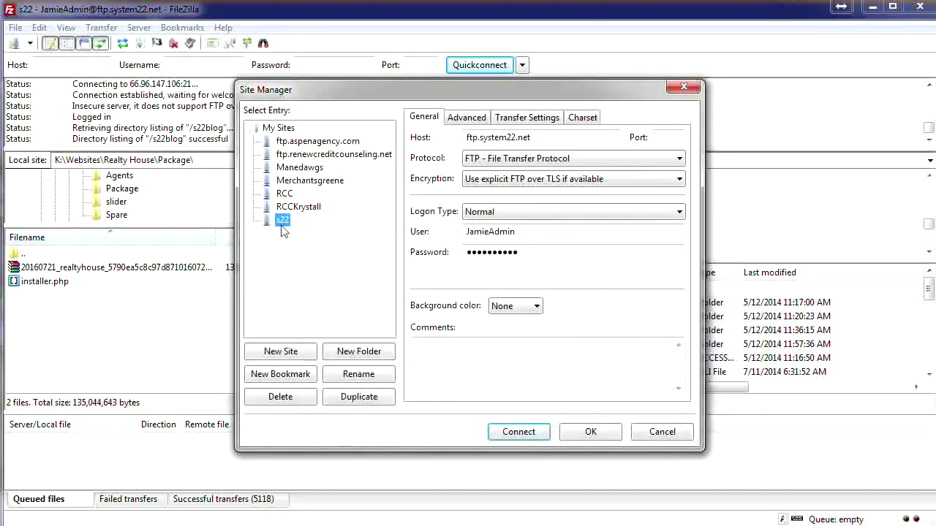
left_click(516, 432)
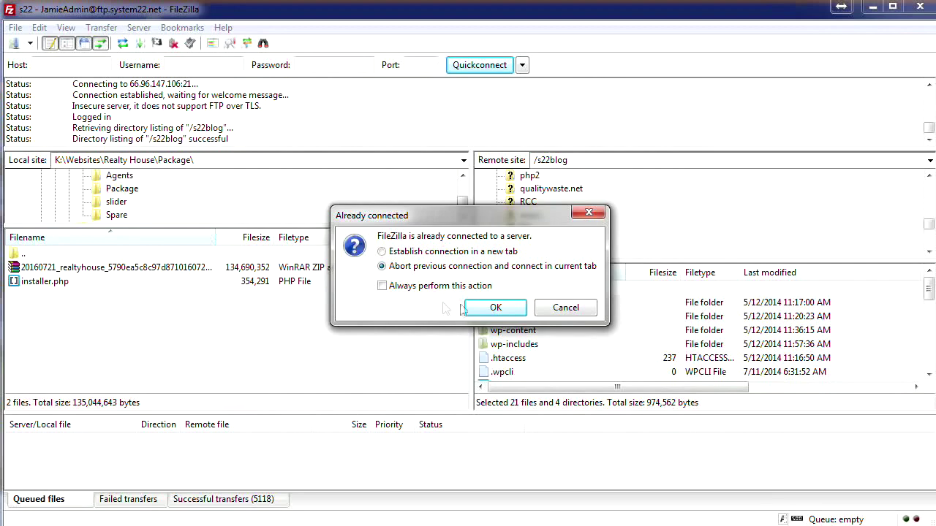
left_click(492, 308)
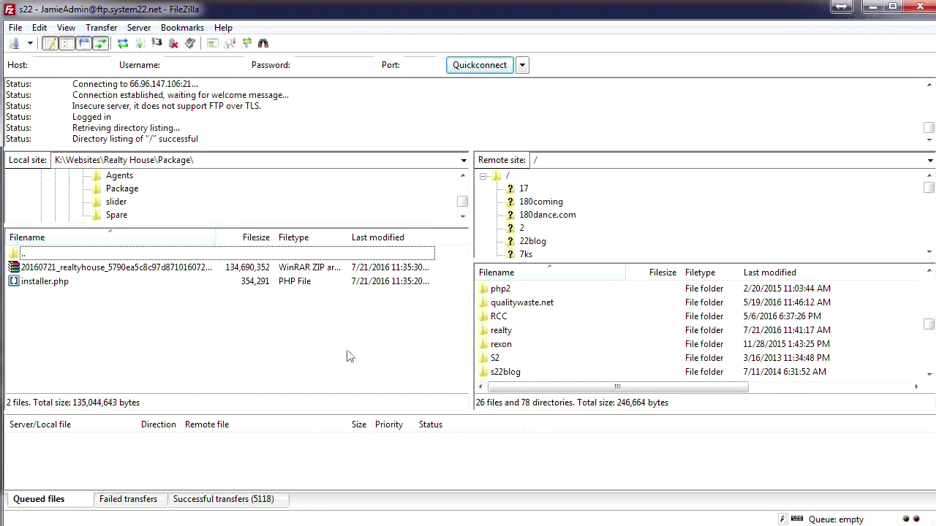
left_click_drag(928, 190, 930, 229)
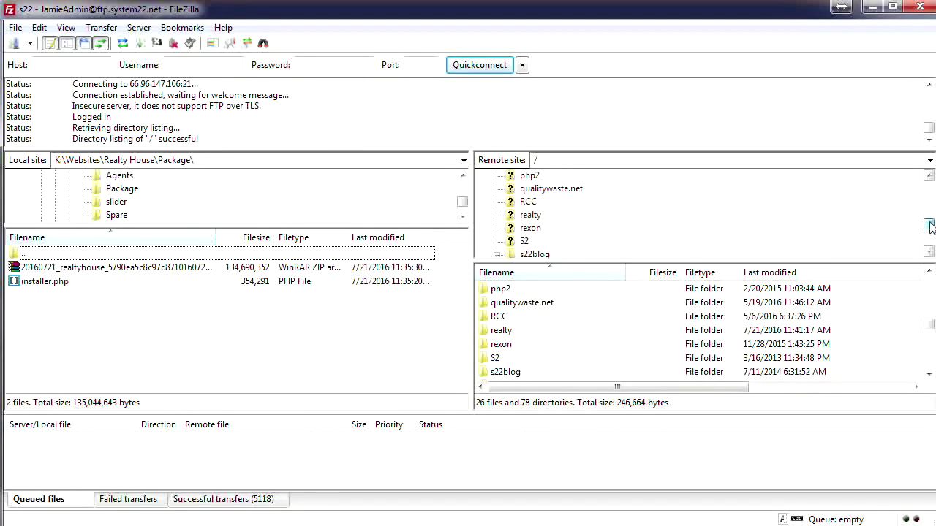
left_click(511, 218)
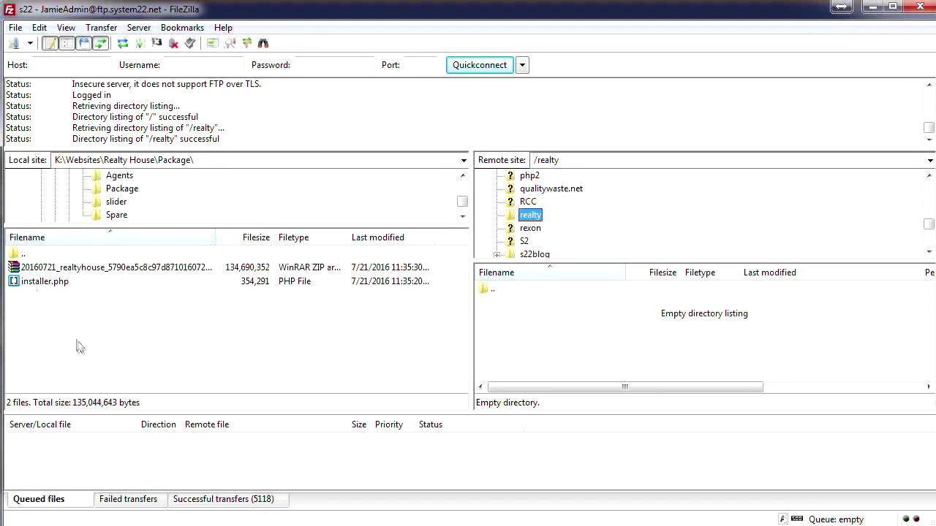
- Upload the package zip and installer.php into the remote /realty folder
left_click_drag(40, 314, 541, 340)
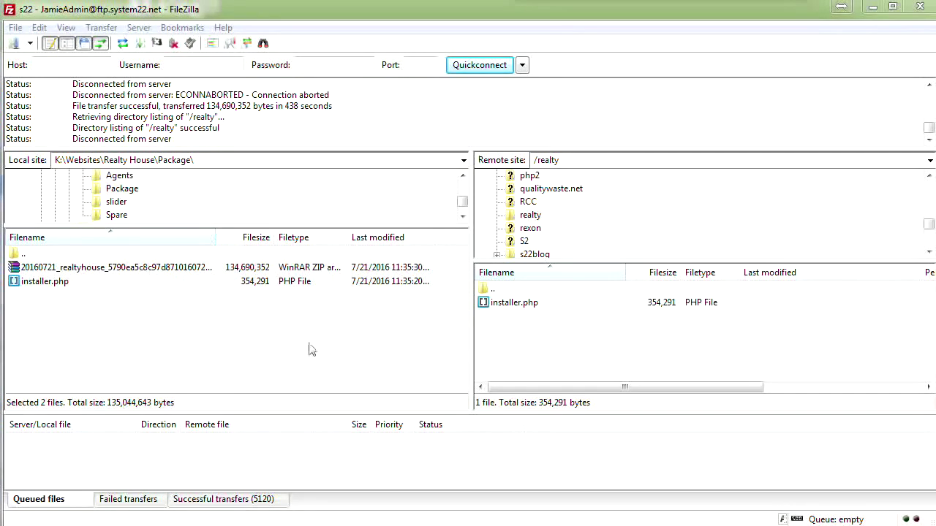
- Launch the Duplicator Installer by loading installer.php at the site's realty address
left_click(225, 69)
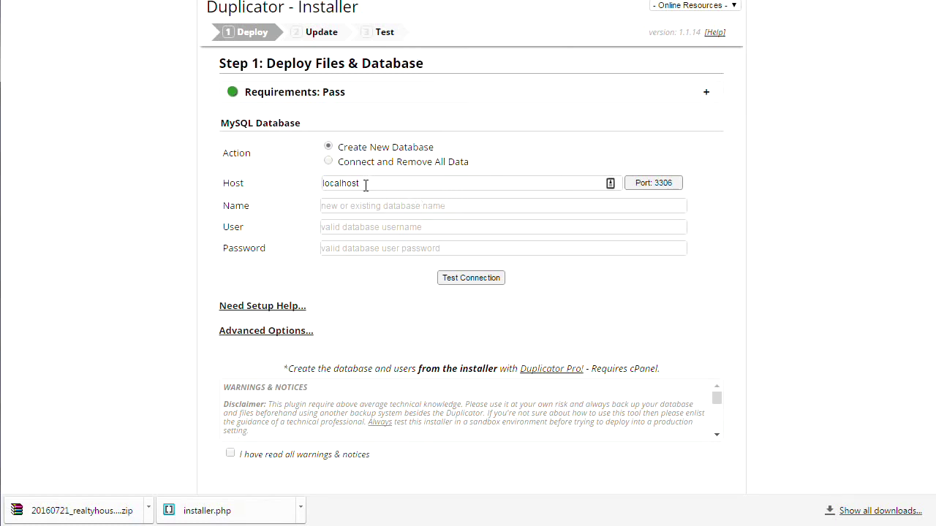
- Replace the localhost host with system22net.ipagemysql.com and enter the database name
left_click_drag(365, 185, 292, 184)
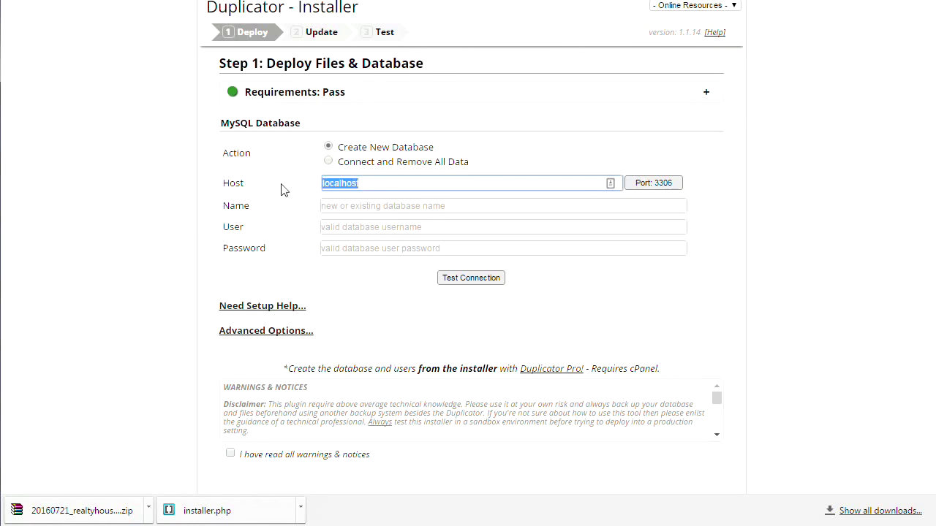
type("system22net.ipagemysql.com")
left_click(333, 207)
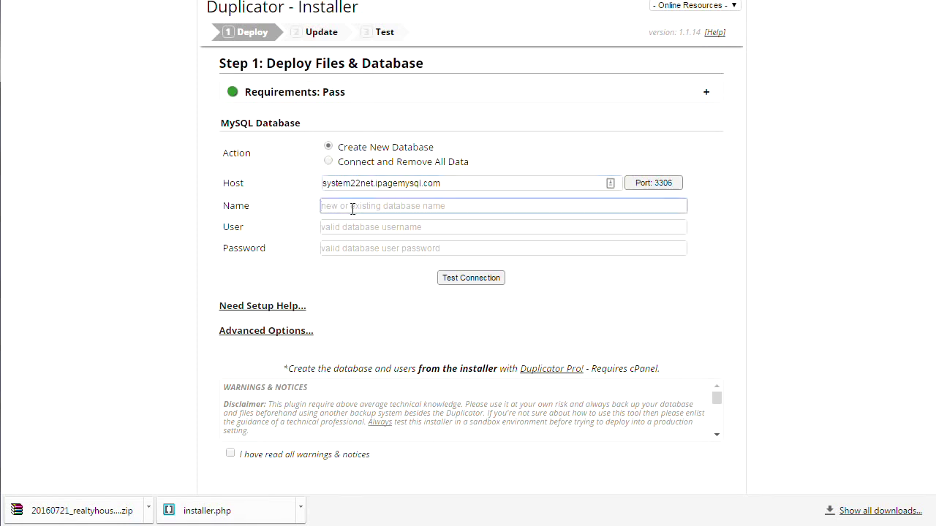
type("rea")
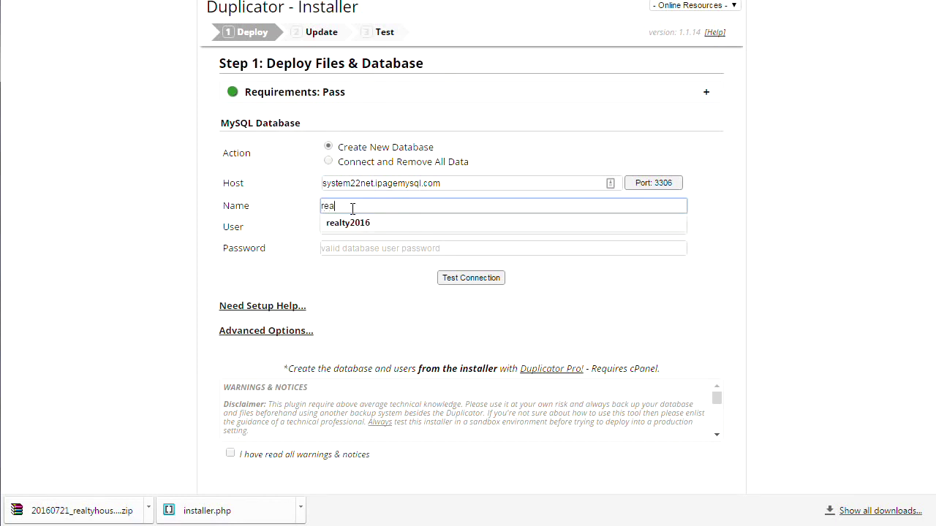
type("lty123")
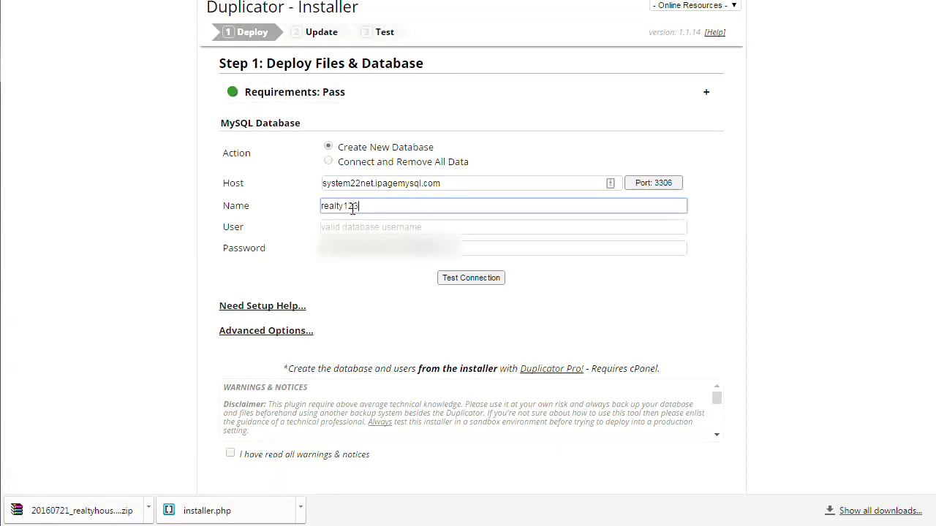
- Enter realty123 as the database user, followed by the database password
left_click(354, 228)
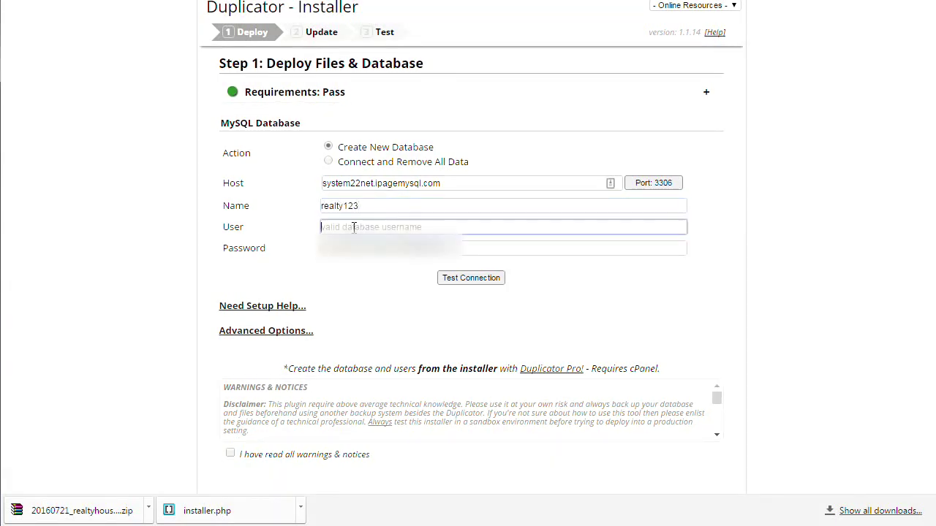
type("realty1")
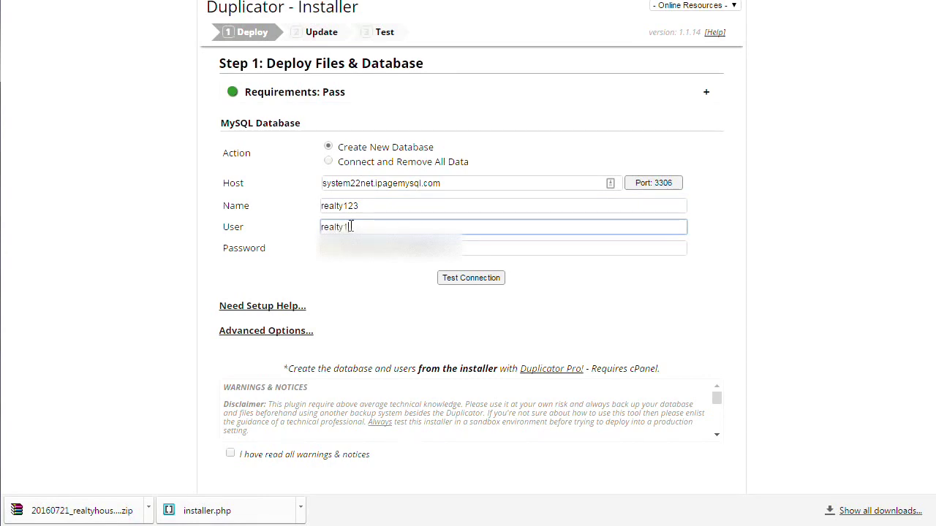
type("23")
key("Tab")
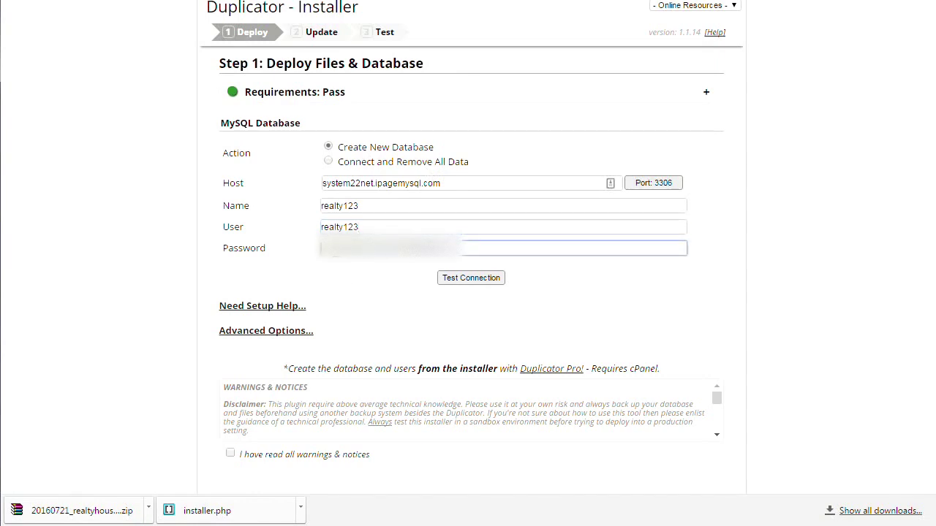
type("••••••")
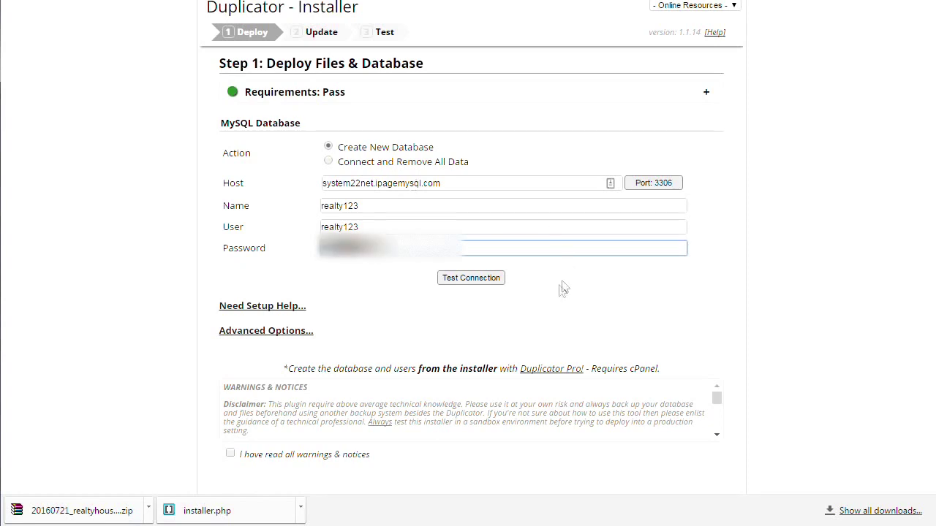
- Test the database connection and check the results: Host and Database Success, server 5.5.44
left_click(479, 287)
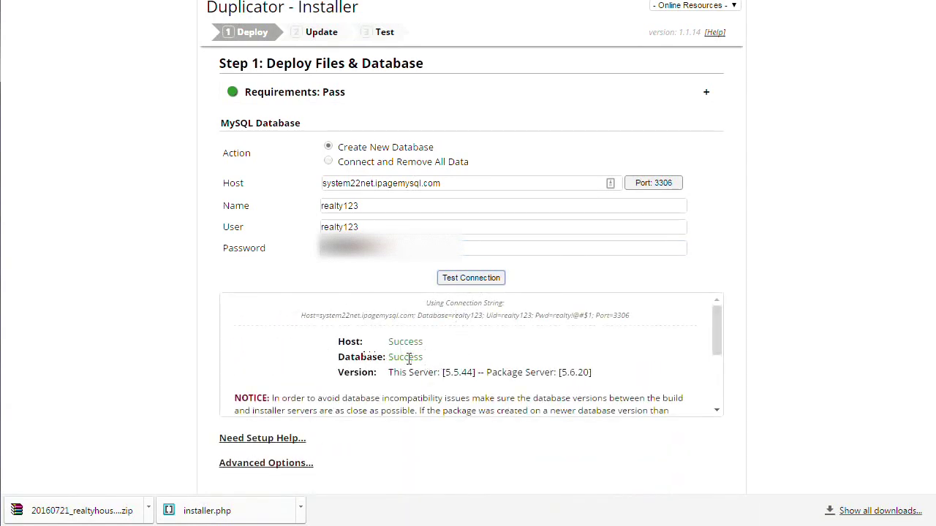
scroll(459, 351, "down", 3)
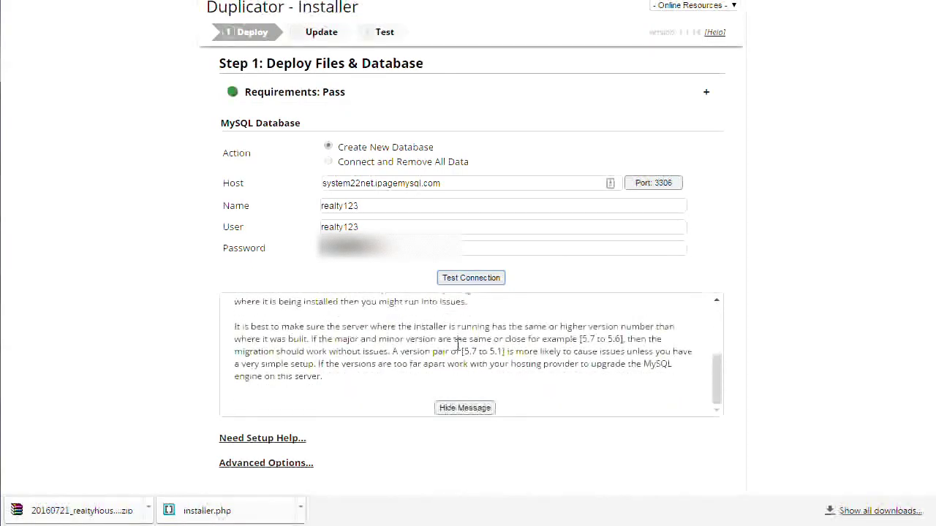
scroll(385, 448, "down", 2)
scroll(408, 295, "down", 1)
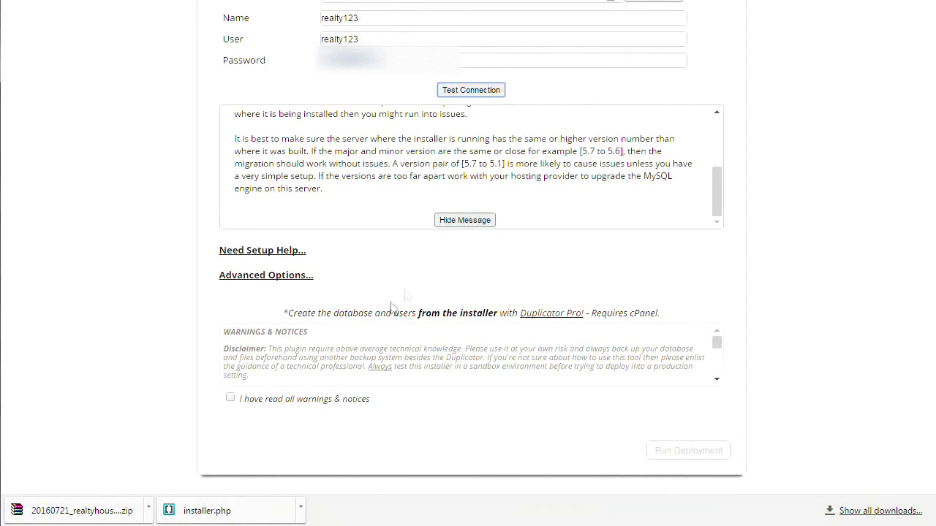
- Acknowledge all warnings and notices, then run and confirm the file and database deployment
left_click(230, 400)
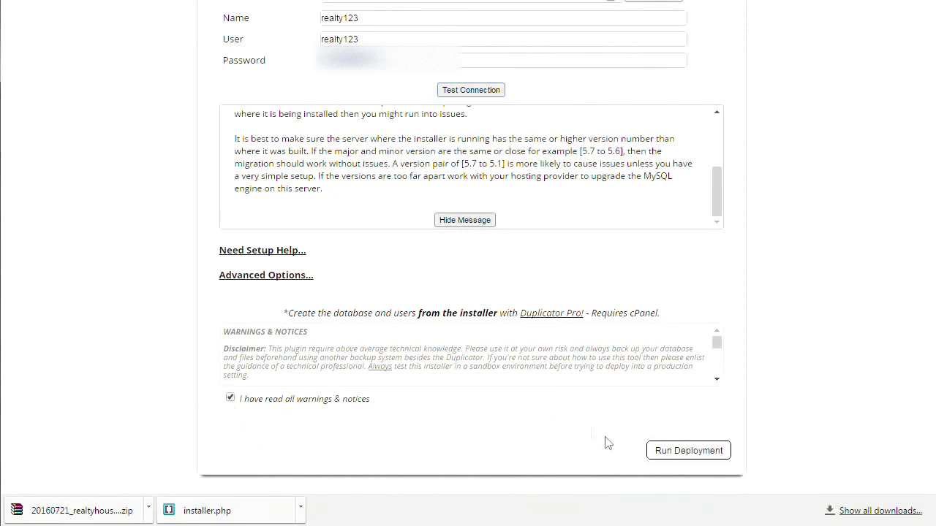
left_click(669, 452)
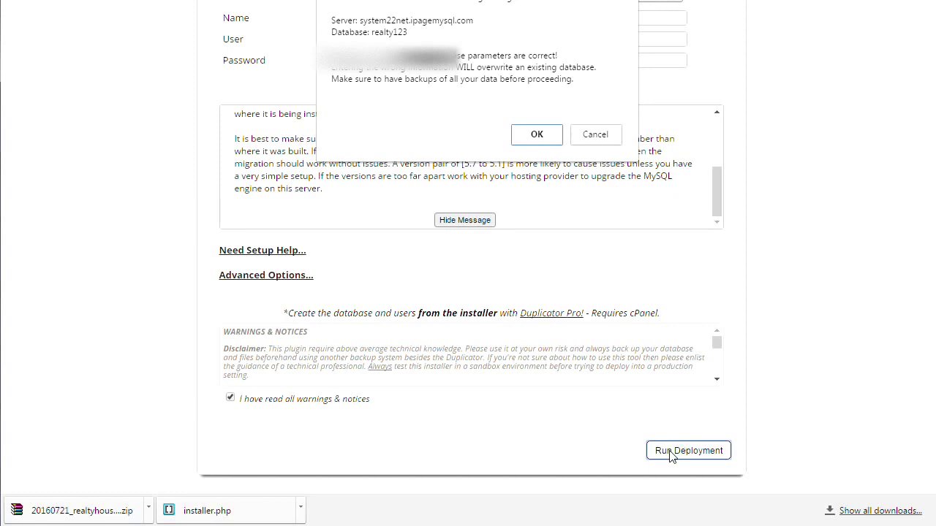
left_click(532, 141)
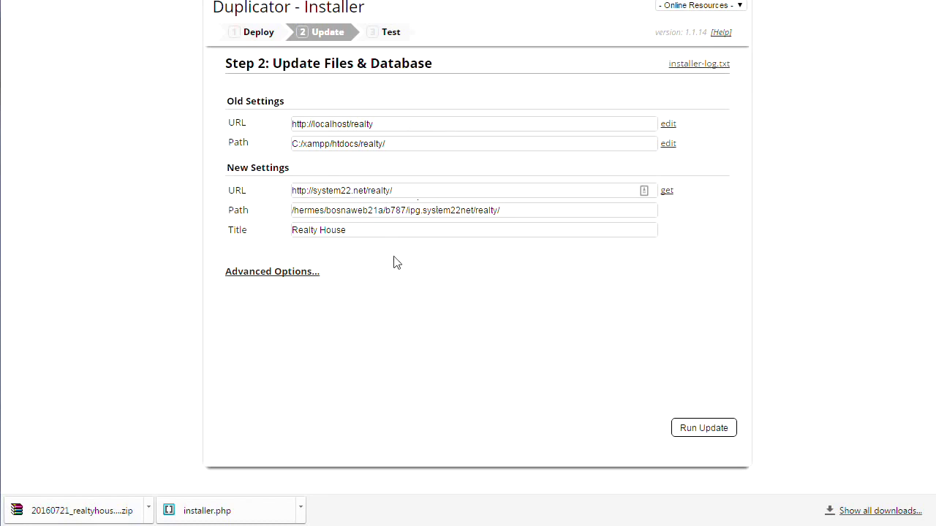
left_click(700, 430)
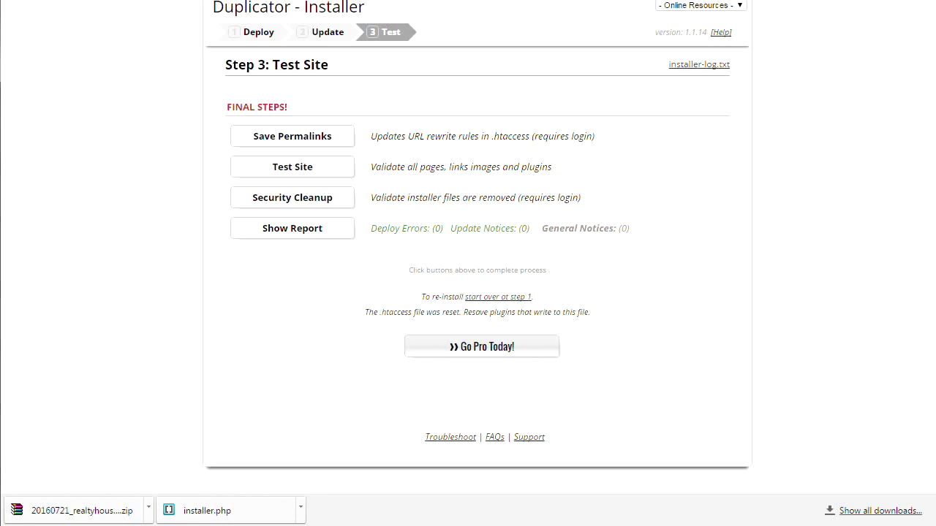
- Open the migrated Realty House site from the Step 3 Test Site button
scroll(475, 249, "up", 1)
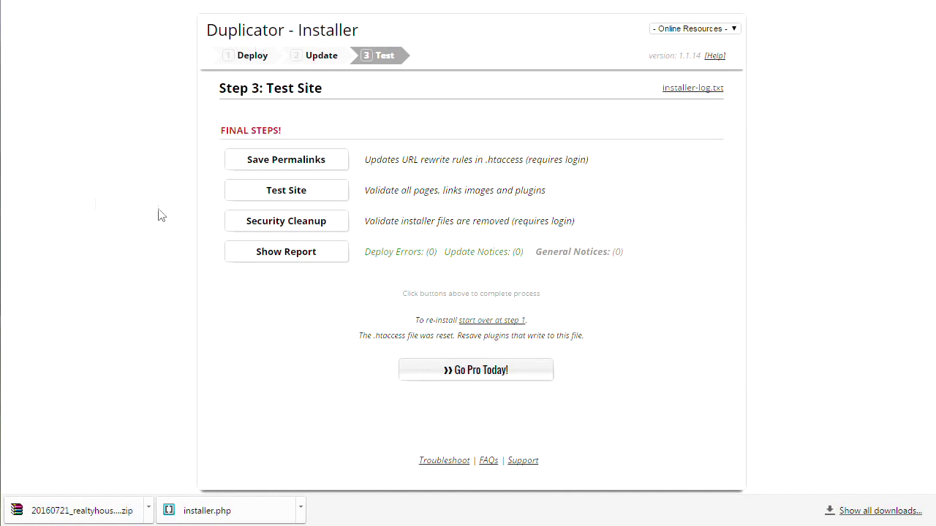
left_click(274, 198)
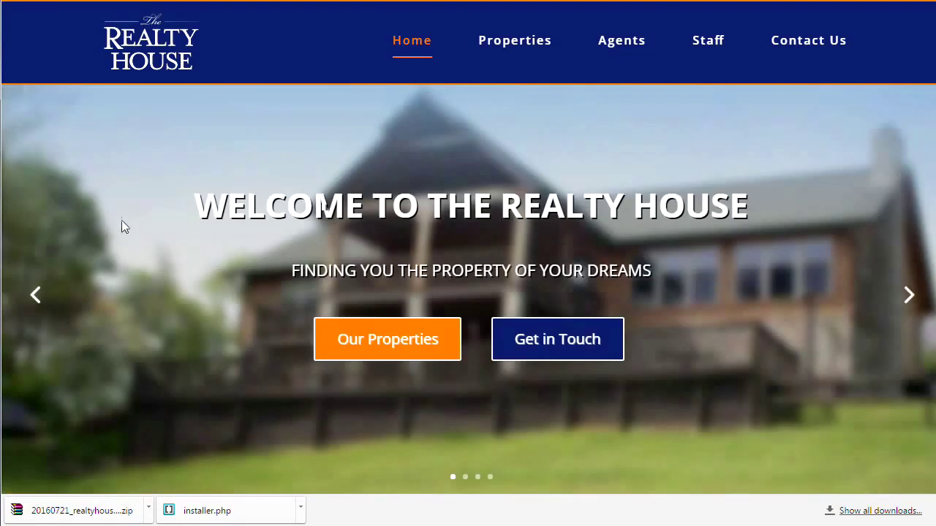
scroll(118, 199, "down", 3)
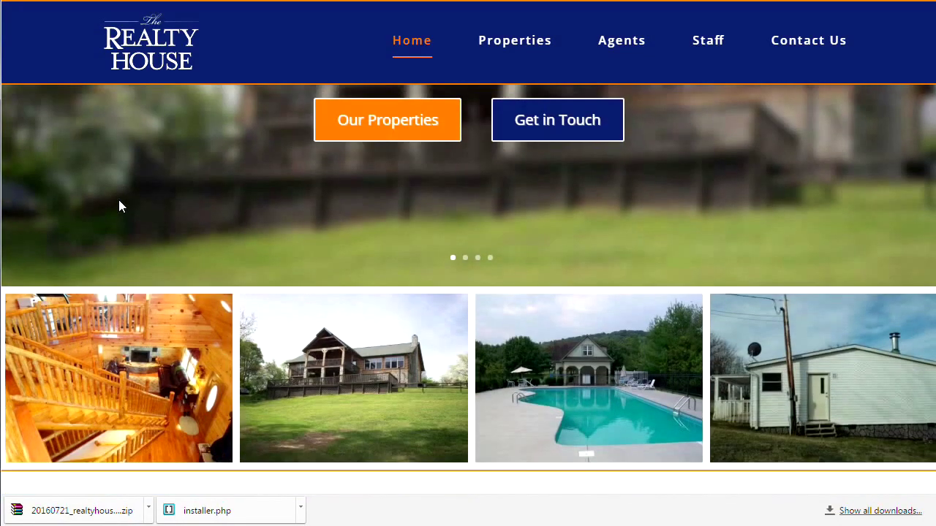
scroll(121, 205, "down", 5)
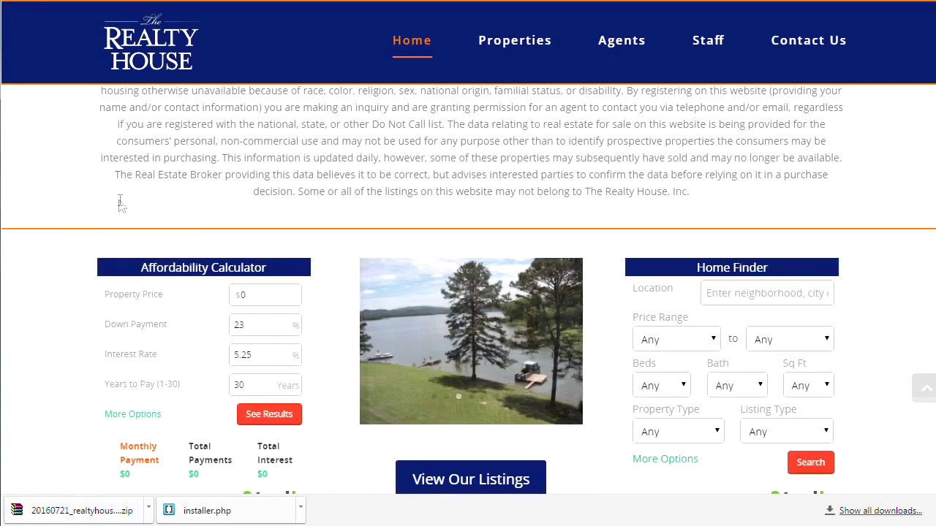
scroll(121, 204, "up", 8)
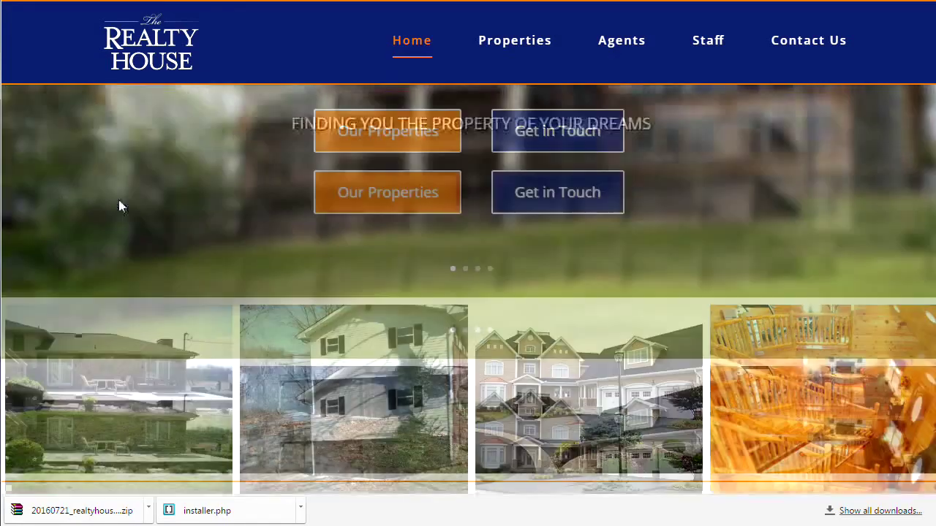
scroll(119, 200, "up", 3)
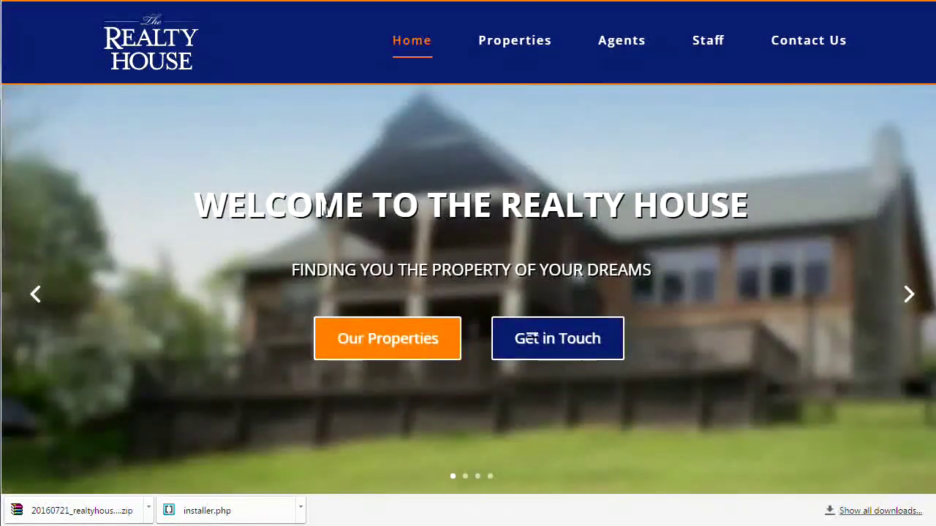
key("ctrl+Tab")
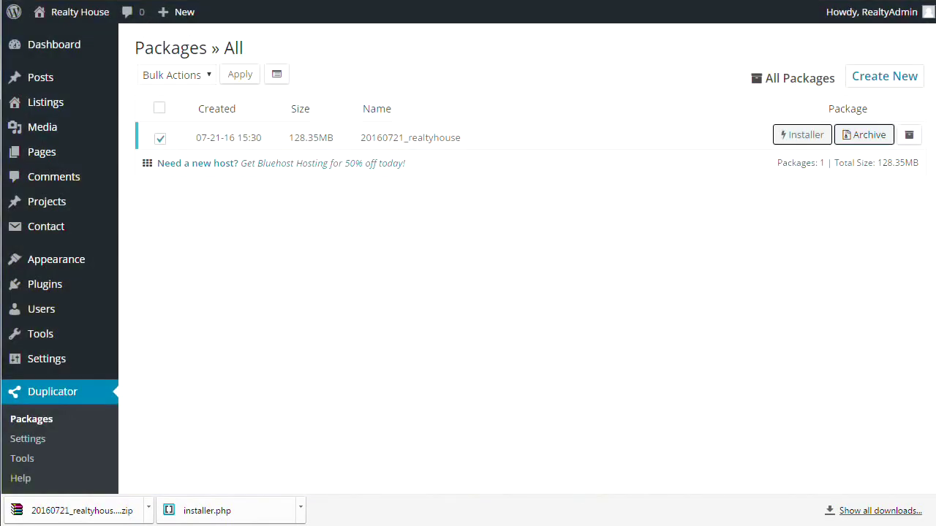
key("ctrl+Tab")
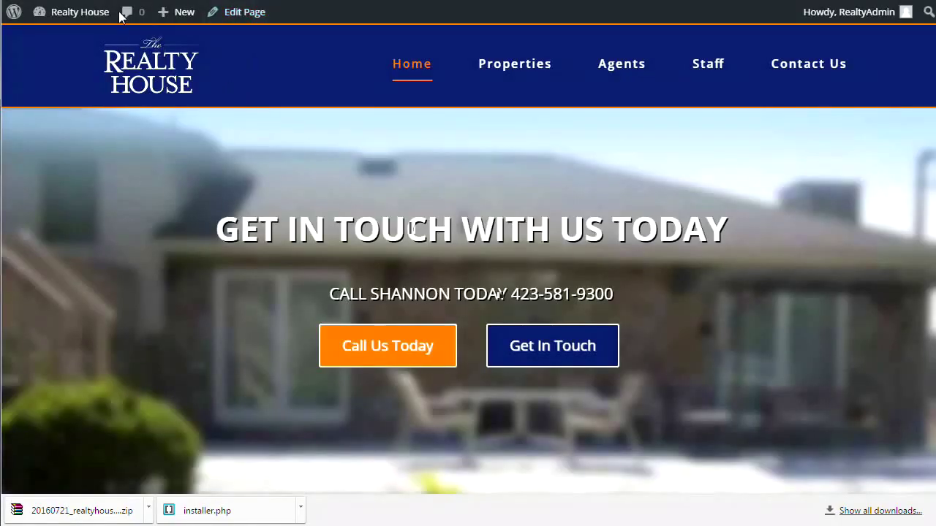
scroll(269, 117, "down", 5)
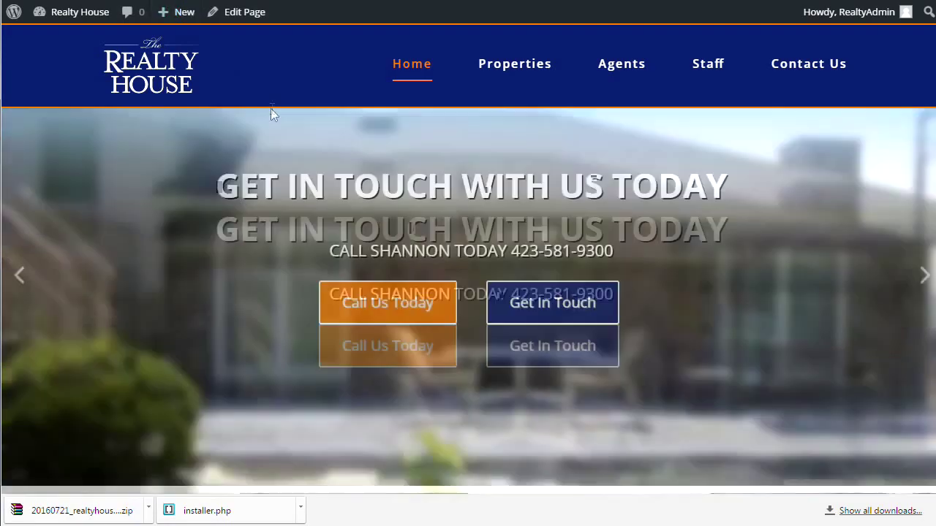
scroll(270, 110, "up", 3)
scroll(269, 113, "up", 2)
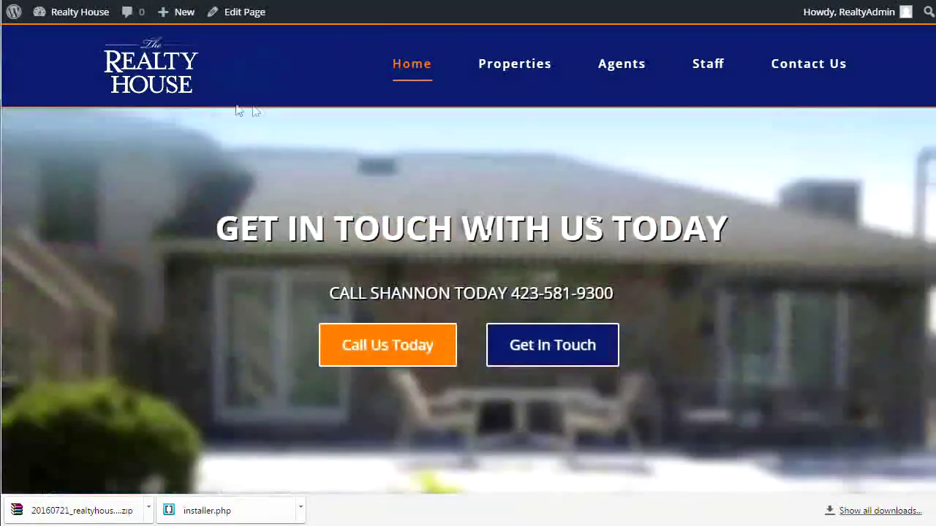
scroll(486, 228, "down", 1)
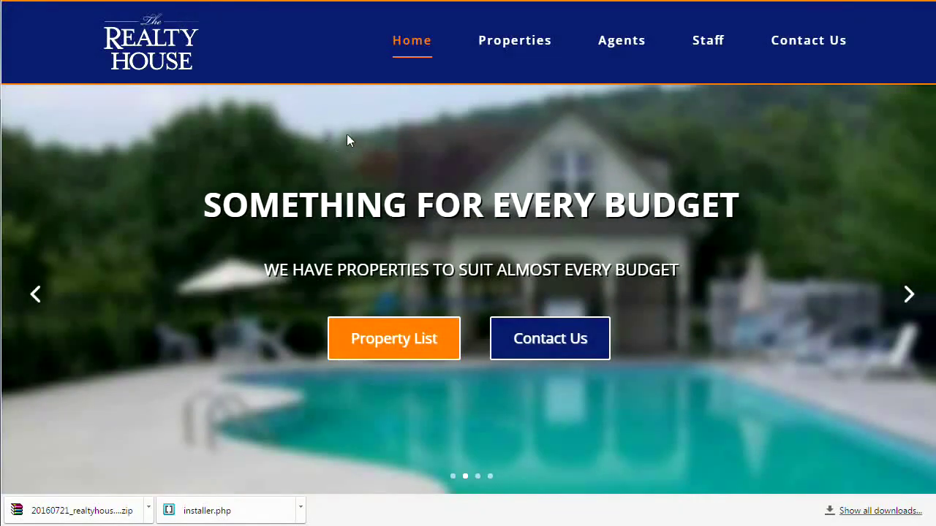
scroll(338, 131, "down", 5)
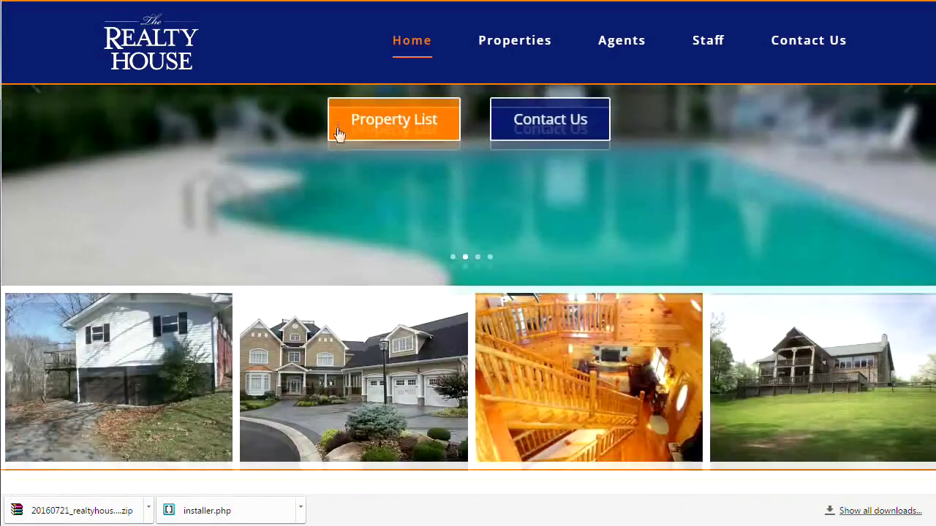
scroll(338, 134, "down", 4)
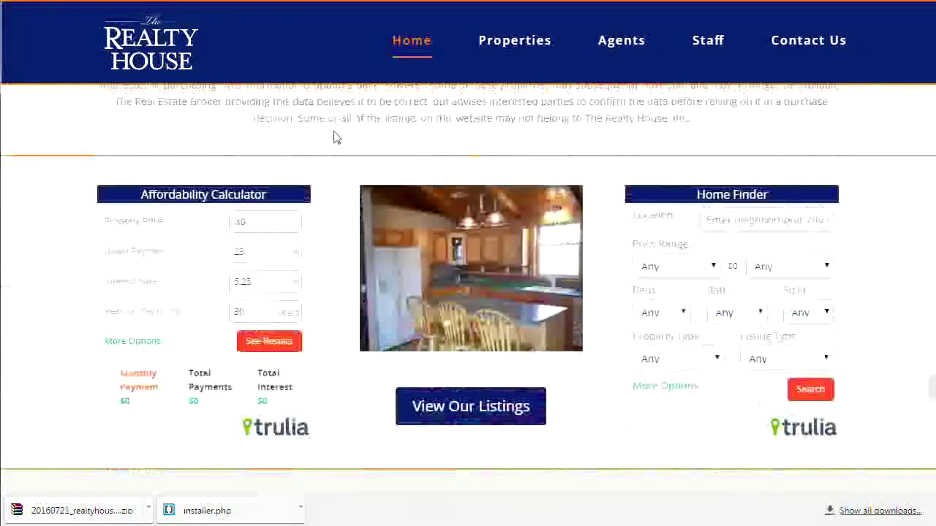
scroll(335, 136, "up", 5)
scroll(334, 138, "up", 5)
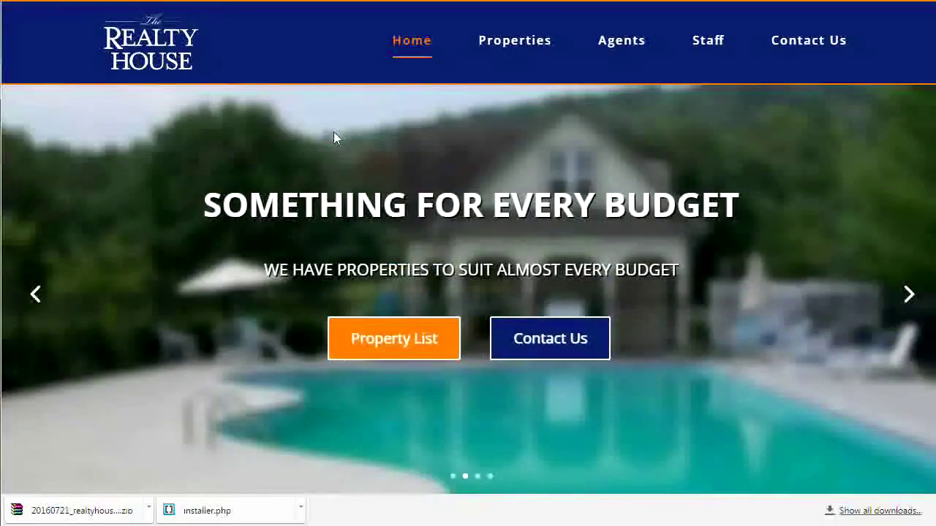